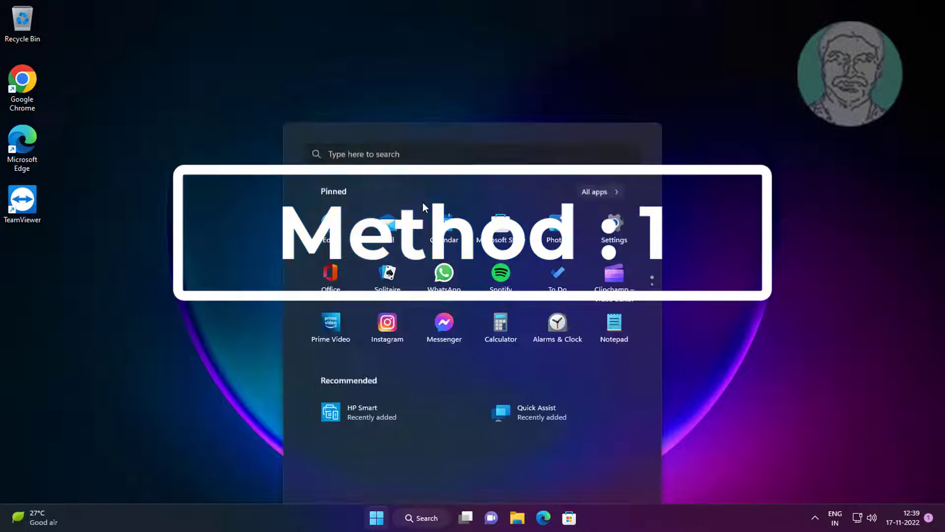
Open the list of other troubleshooters in the Windows system settings.
{"action": "left_click", "coordinate": [615, 176]}
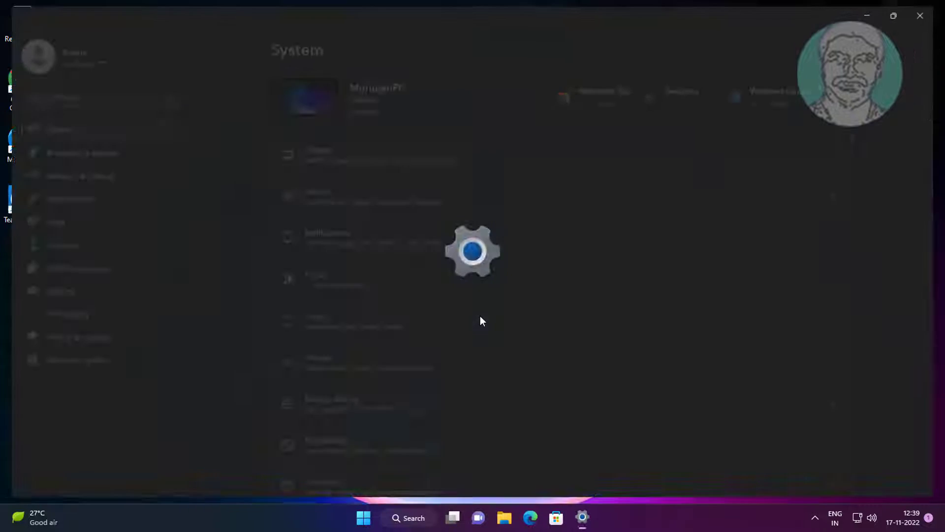
{"action": "scroll", "coordinate": [421, 413], "scroll_direction": "down", "scroll_amount": 3}
{"action": "scroll", "coordinate": [421, 413], "scroll_direction": "down", "scroll_amount": 2}
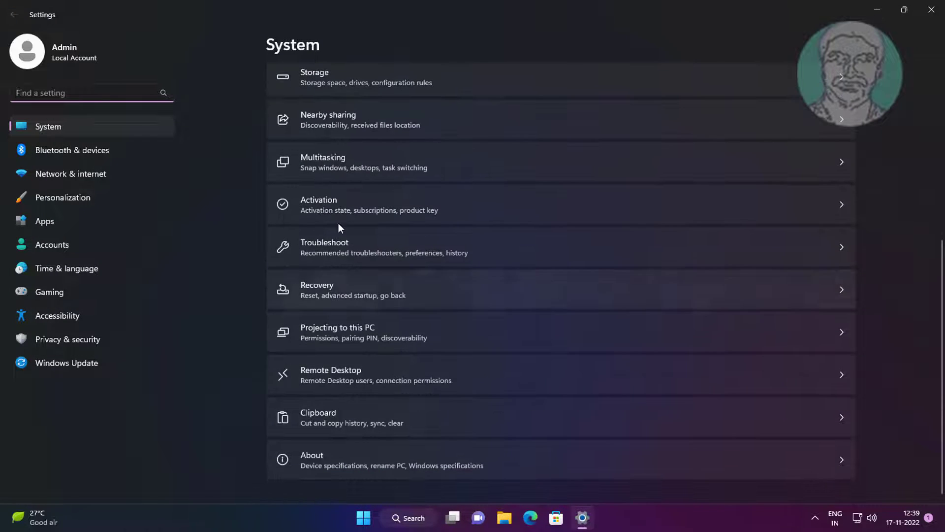
{"action": "left_click", "coordinate": [346, 252]}
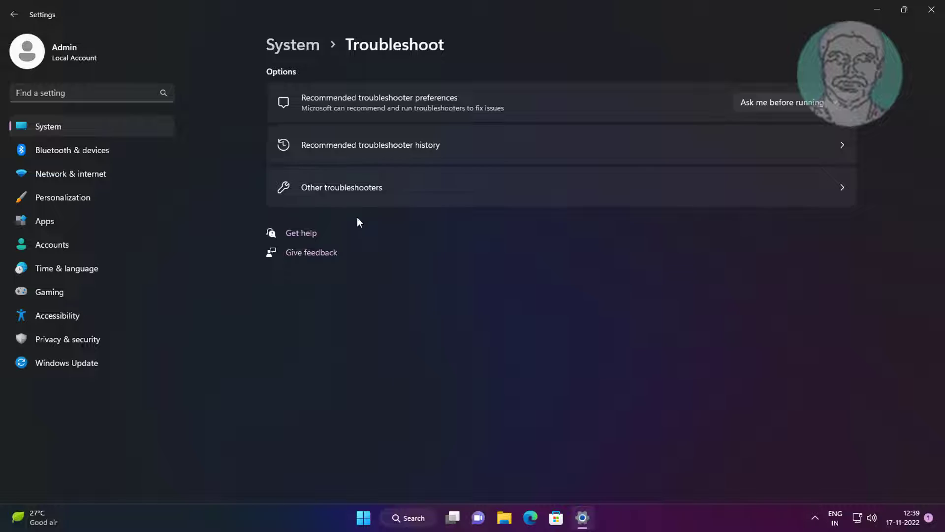
{"action": "left_click", "coordinate": [360, 201]}
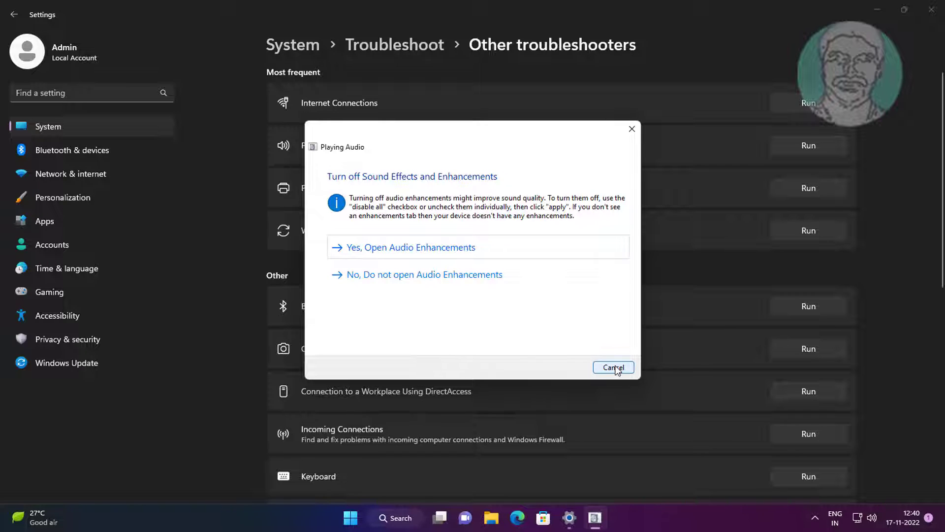
Complete the Playing Audio troubleshooter without opening Audio Enhancements, and close it and Settings.
{"action": "left_click", "coordinate": [434, 275]}
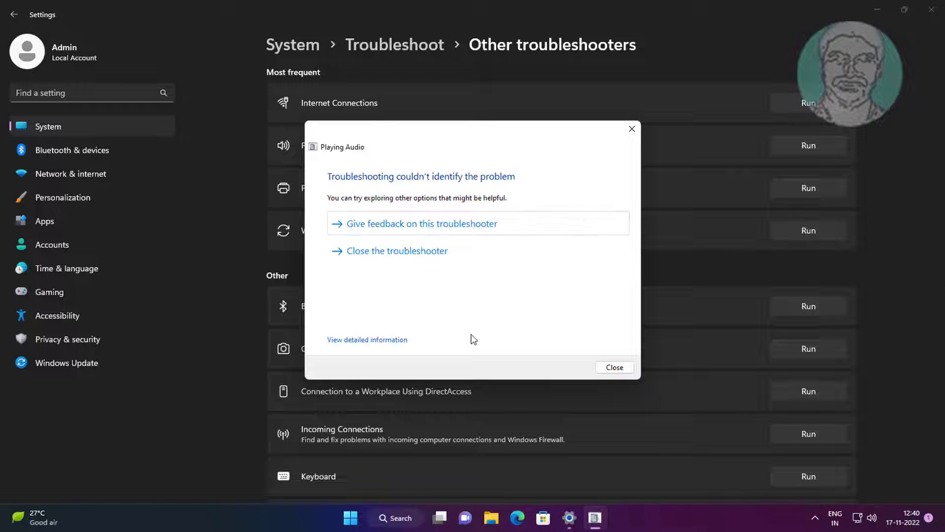
{"action": "left_click", "coordinate": [616, 368]}
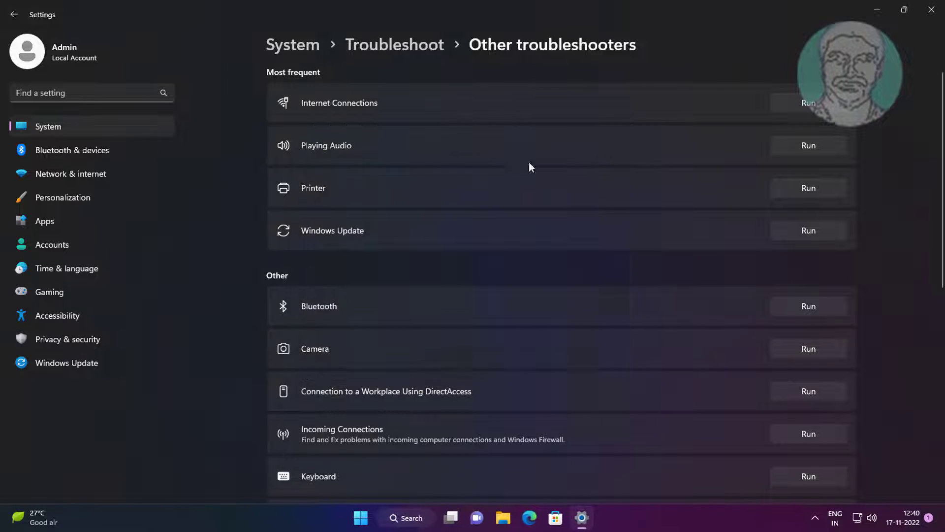
{"action": "left_click", "coordinate": [932, 11]}
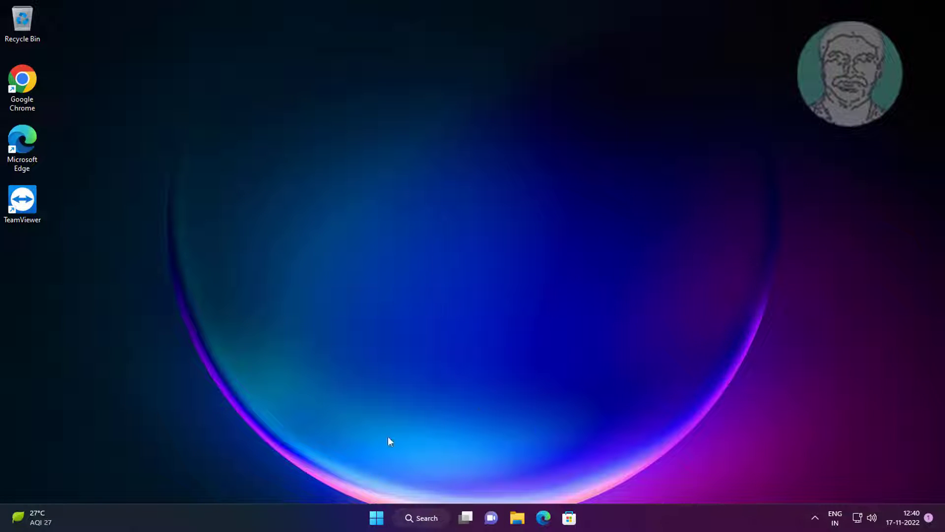
Search Windows for "services" and open the Services app.
{"action": "left_click", "coordinate": [408, 521]}
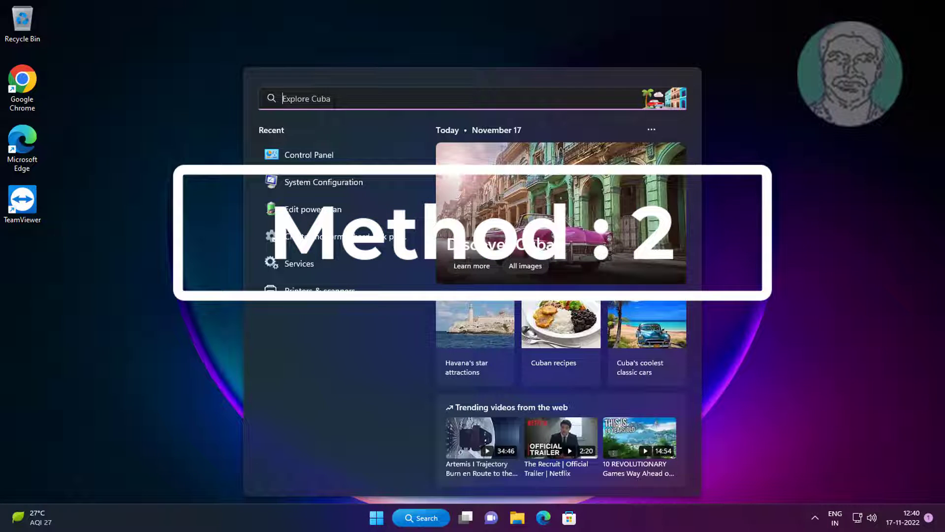
{"action": "type", "text": "services"}
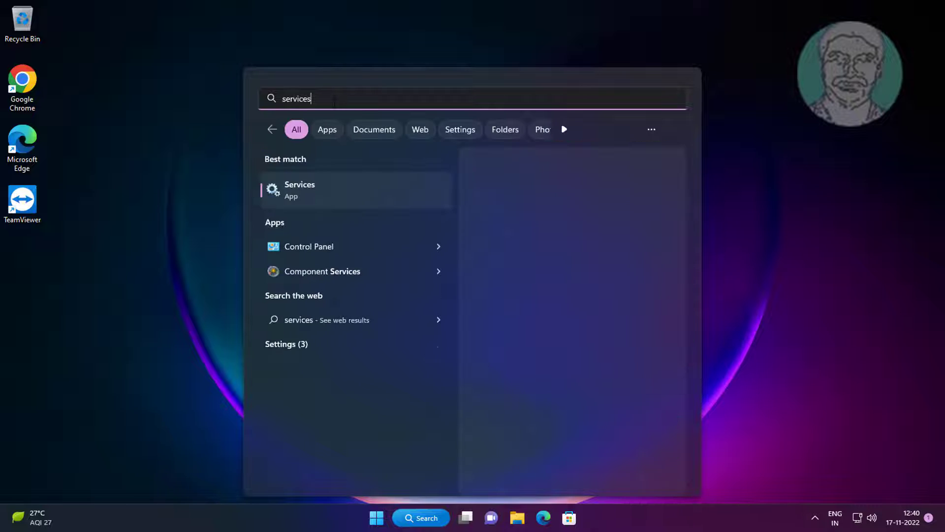
{"action": "left_click", "coordinate": [300, 184]}
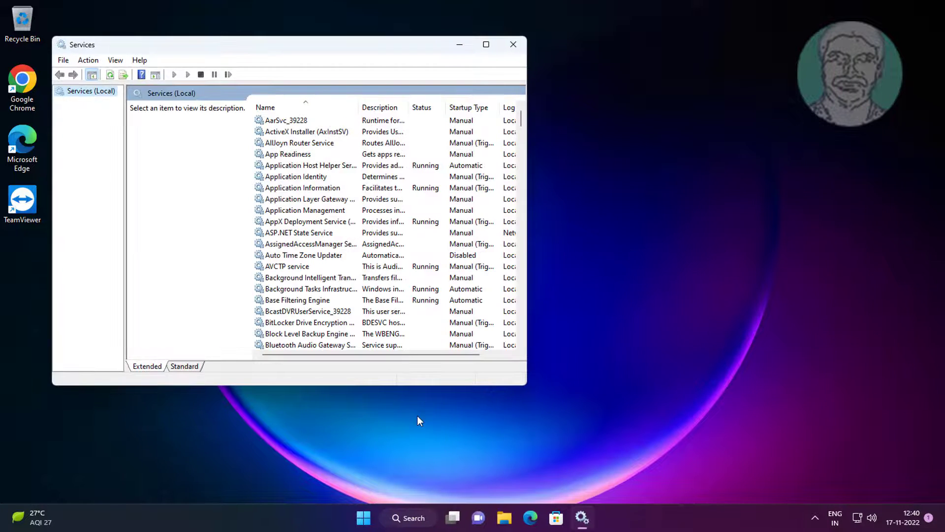
Set the Windows Audio service's startup type to Automatic and apply the change.
{"action": "key", "text": "w"}
{"action": "left_click", "coordinate": [304, 222]}
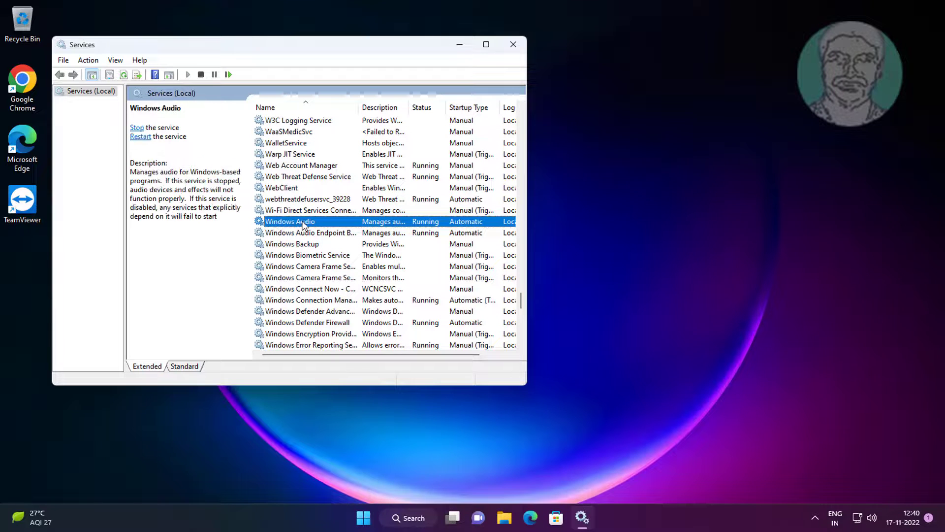
{"action": "double_click", "coordinate": [365, 222]}
{"action": "left_click", "coordinate": [280, 206]}
{"action": "left_click", "coordinate": [279, 213]}
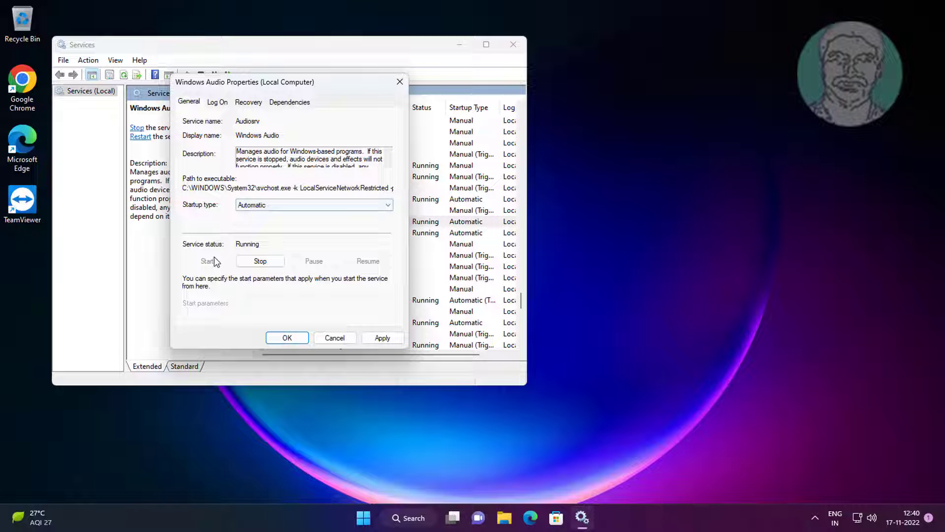
{"action": "left_click", "coordinate": [384, 338]}
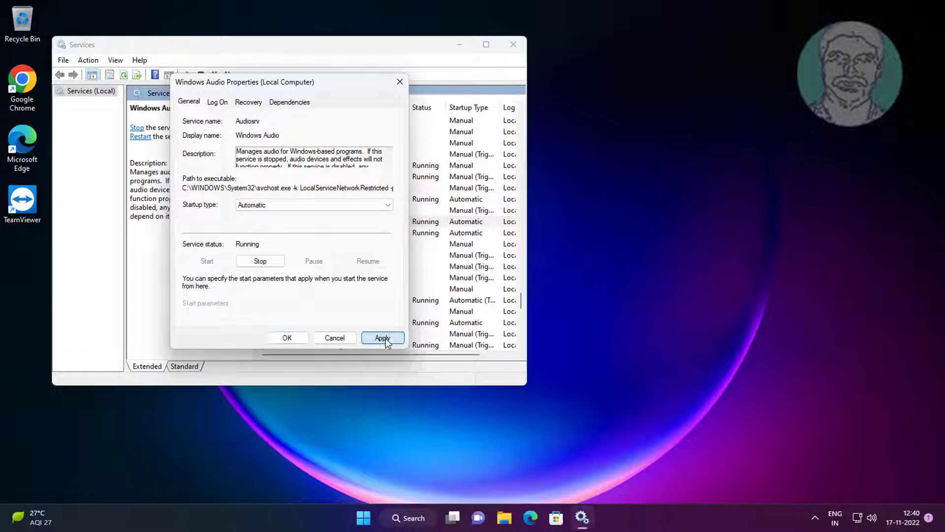
{"action": "left_click", "coordinate": [287, 338]}
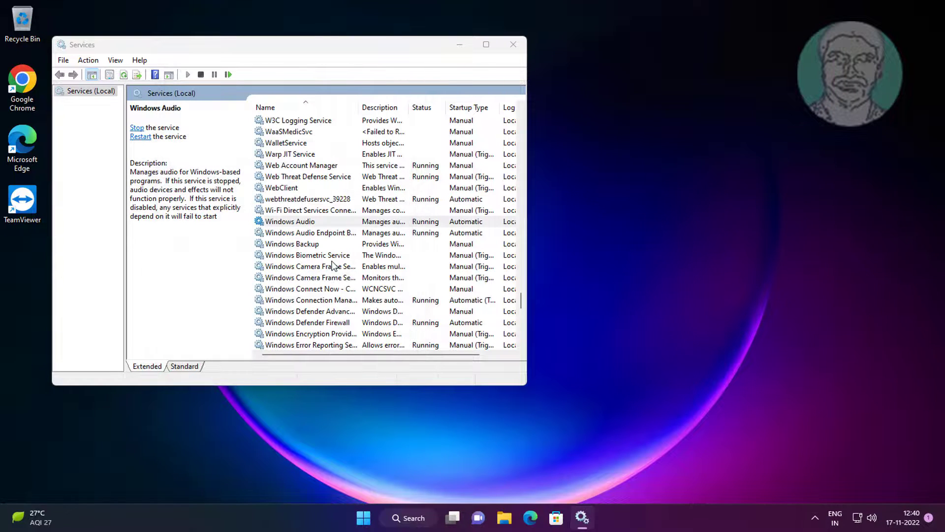
Restart the Windows Audio service and close Services.
{"action": "right_click", "coordinate": [310, 224]}
{"action": "left_click", "coordinate": [353, 279]}
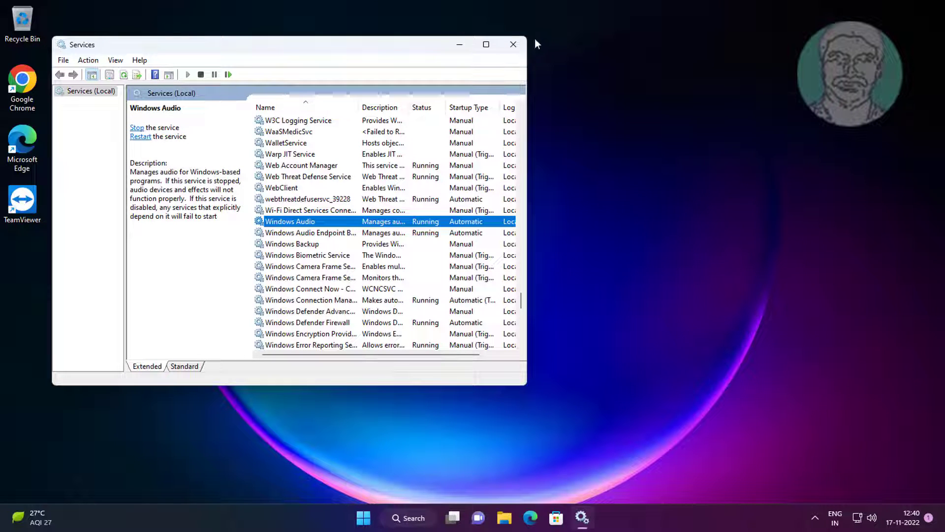
{"action": "left_click", "coordinate": [514, 45]}
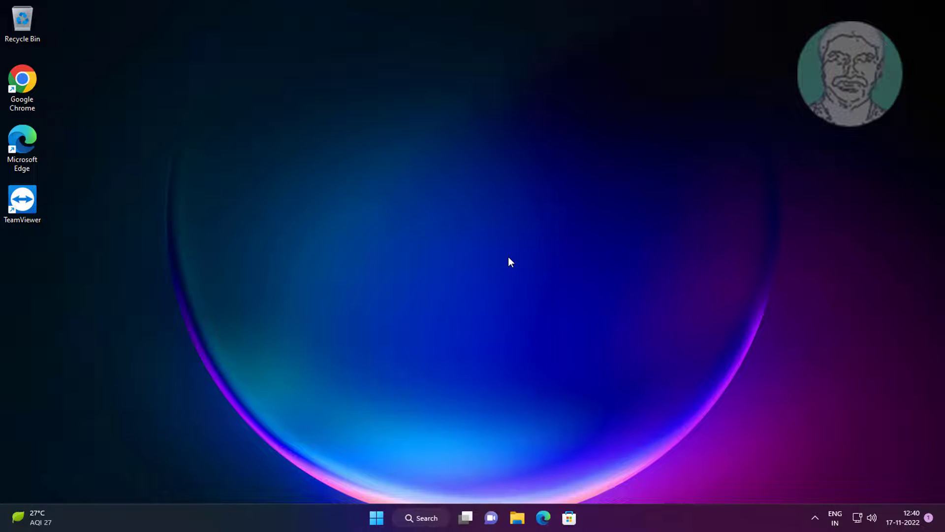
Open Sound from Control Panel and check the display options for disabled and disconnected playback devices.
{"action": "left_click", "coordinate": [421, 519]}
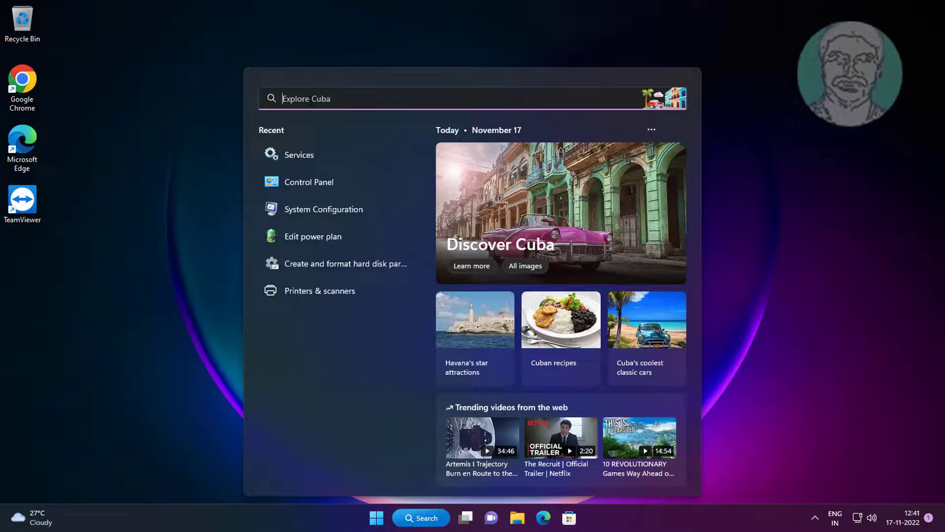
{"action": "type", "text": "control panel"}
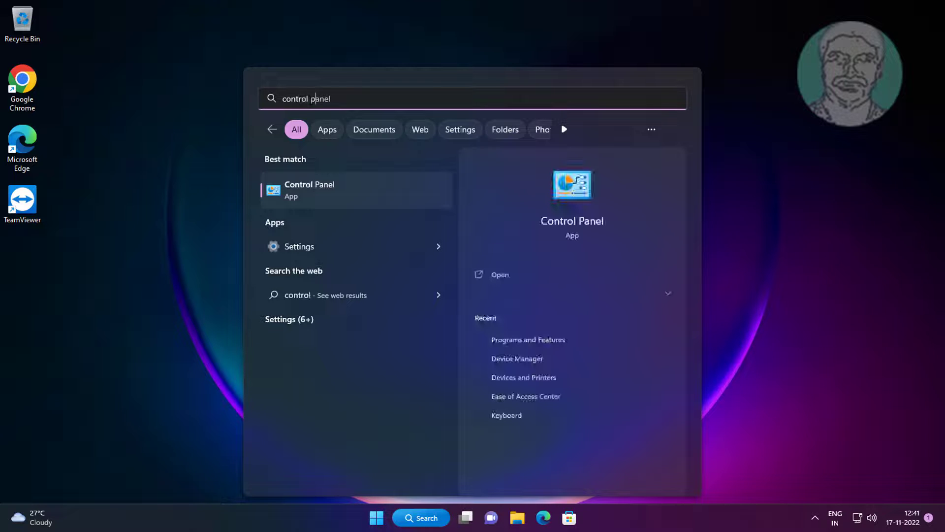
{"action": "left_click", "coordinate": [321, 190]}
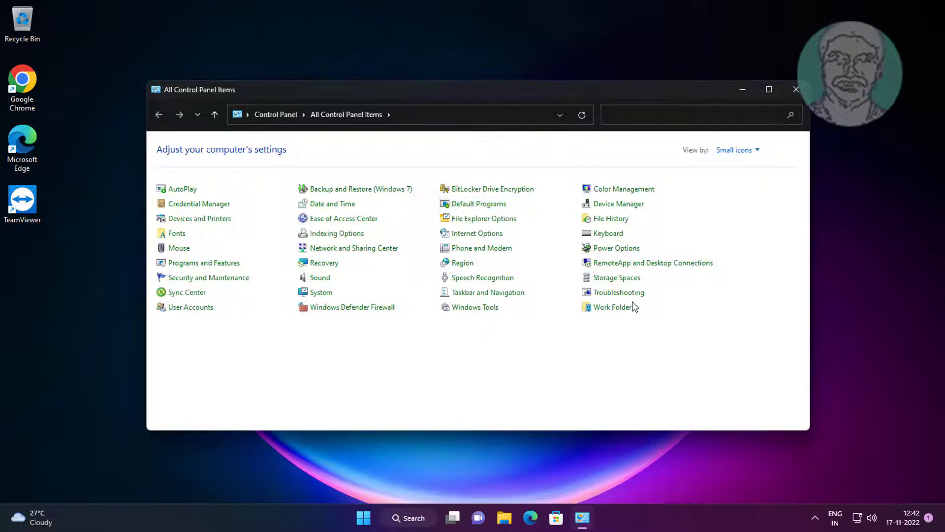
{"action": "left_click", "coordinate": [320, 278]}
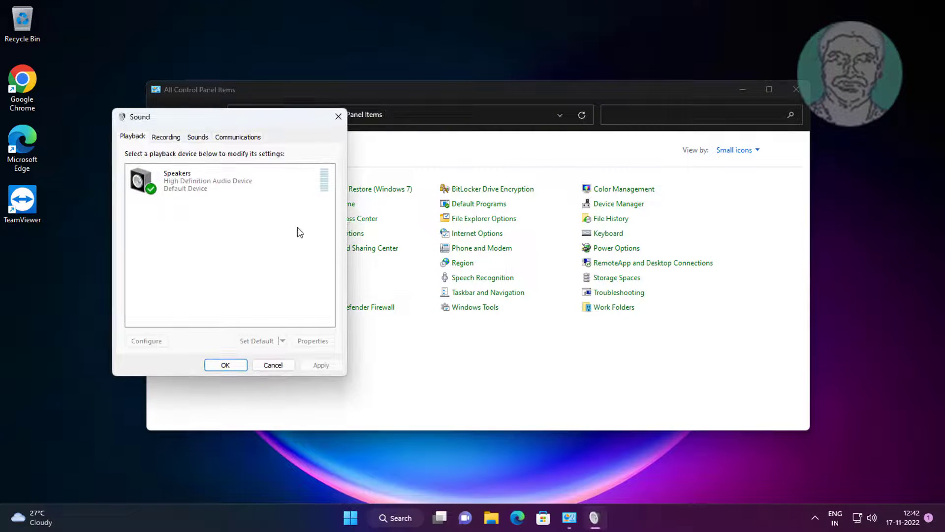
{"action": "right_click", "coordinate": [220, 244]}
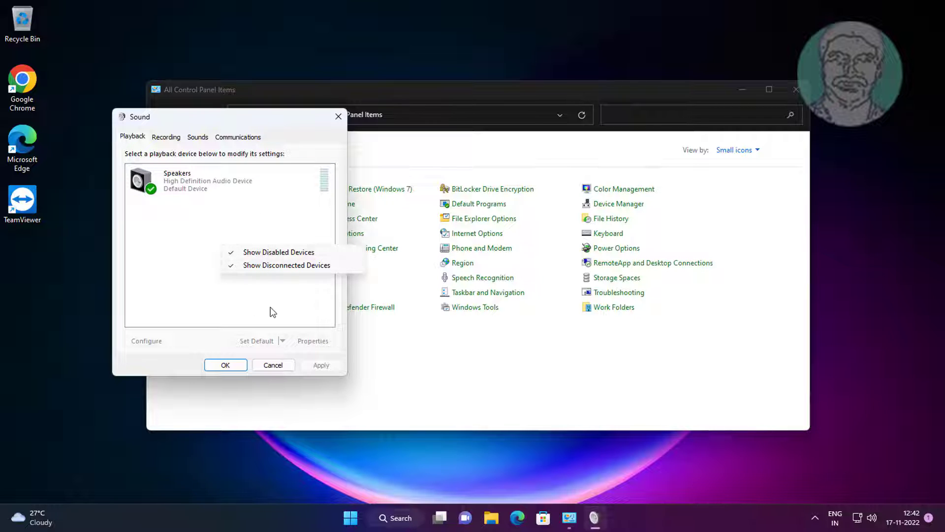
{"action": "left_click", "coordinate": [253, 306]}
Disable all enhancements in the properties of the Speakers playback device.
{"action": "left_click", "coordinate": [195, 179]}
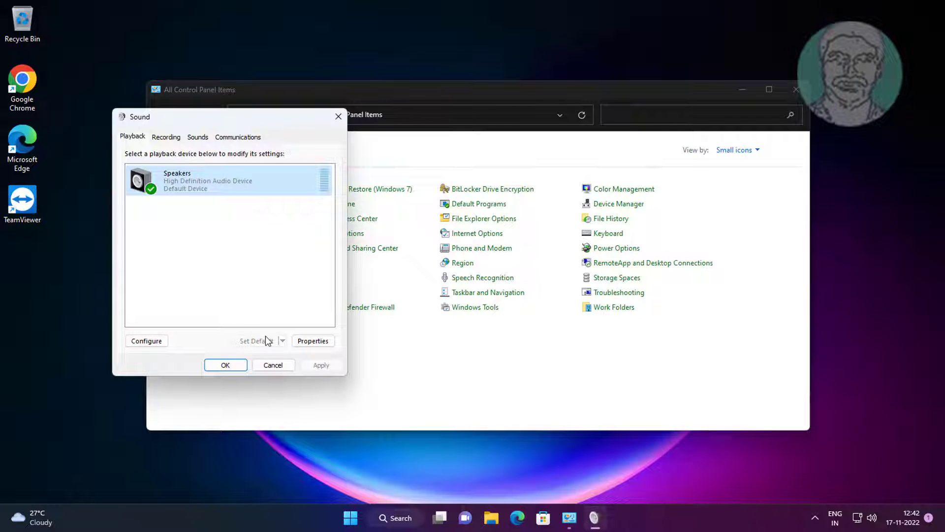
{"action": "left_click", "coordinate": [328, 343]}
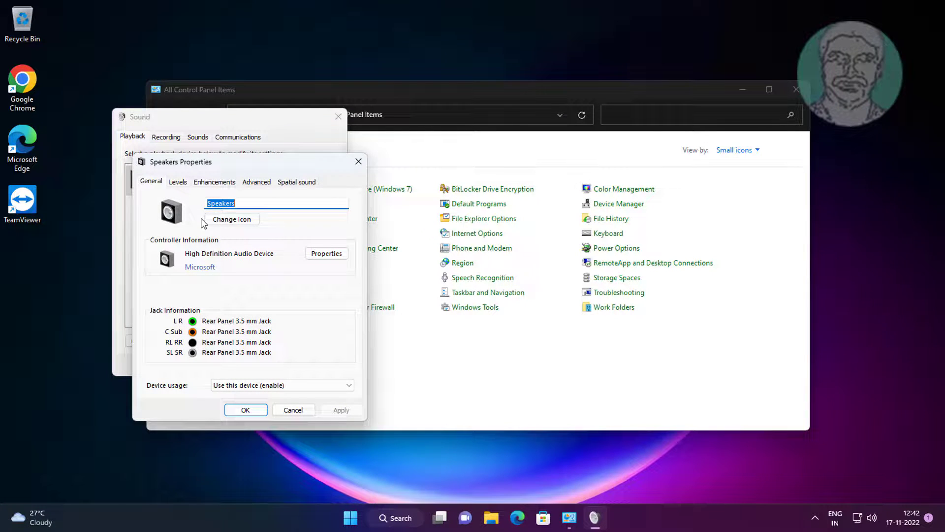
{"action": "left_click", "coordinate": [215, 181]}
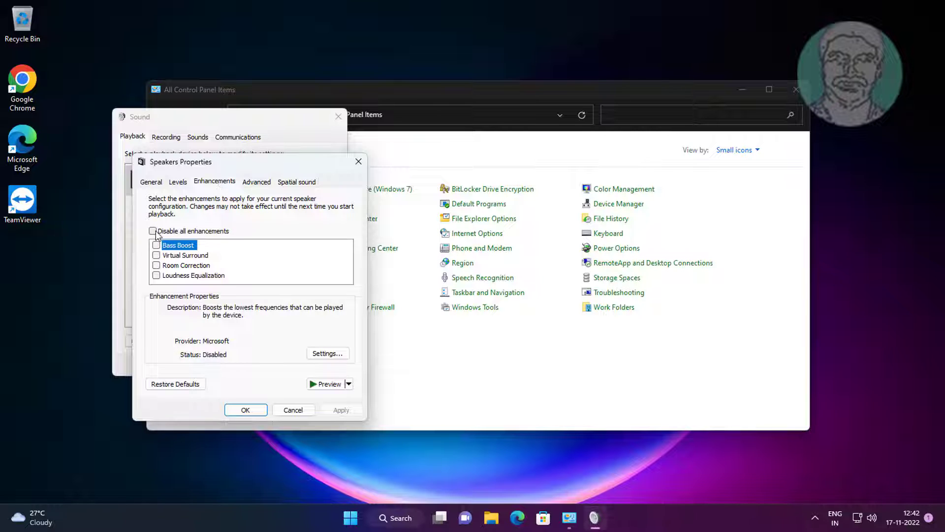
{"action": "left_click", "coordinate": [154, 231]}
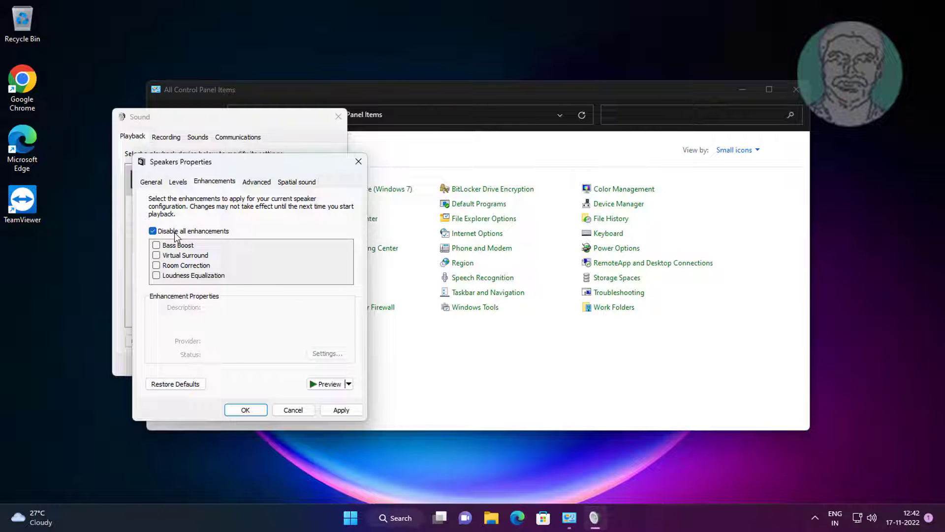
Test the speakers with the default format 16 bit, 48000 Hz (DVD Quality).
{"action": "left_click", "coordinate": [257, 182]}
{"action": "left_click", "coordinate": [214, 241]}
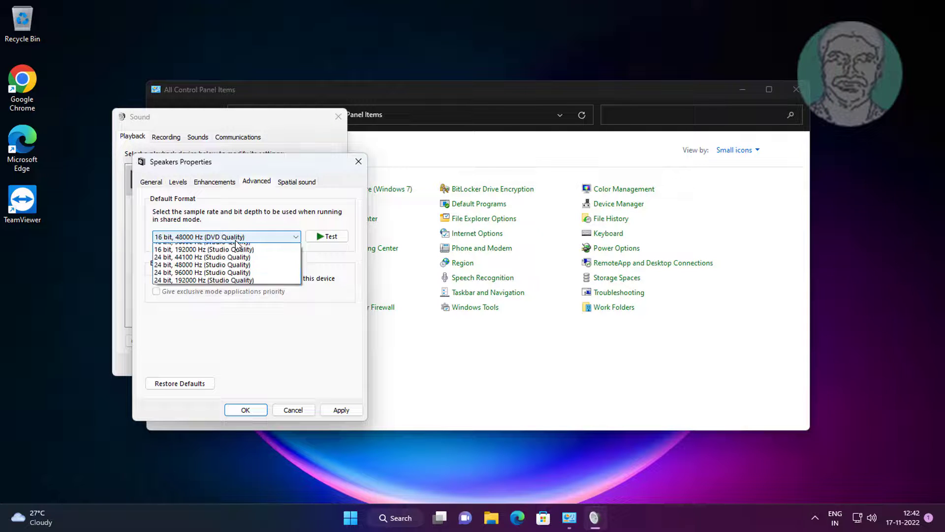
{"action": "left_click", "coordinate": [221, 255]}
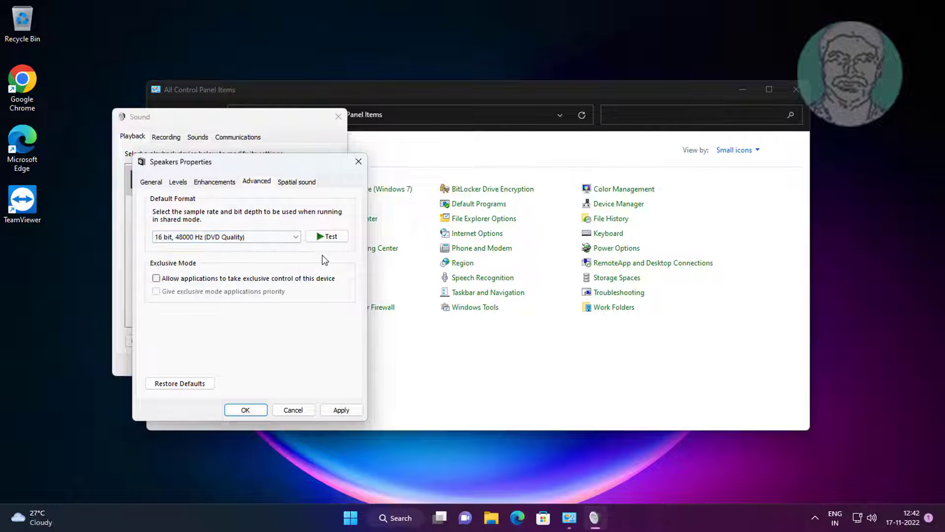
{"action": "left_click", "coordinate": [343, 236]}
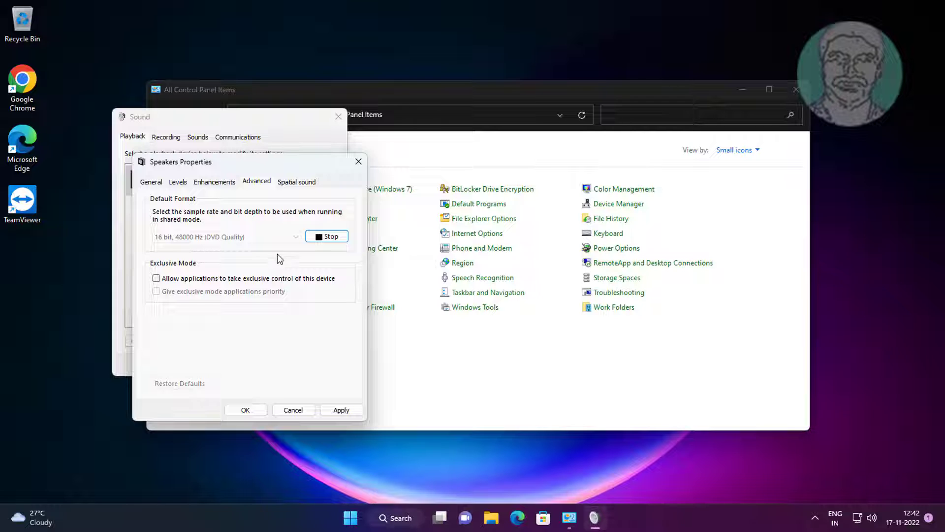
Set the speakers' default format to 16 bit, 96000 Hz (Studio Quality), test and apply it, and close the sound settings and Control Panel.
{"action": "left_click", "coordinate": [293, 241]}
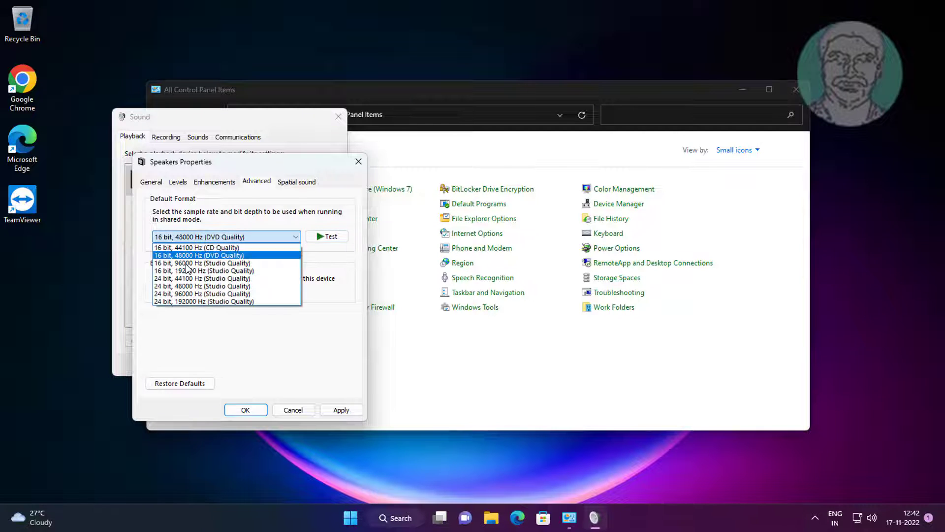
{"action": "left_click", "coordinate": [226, 271]}
{"action": "left_click", "coordinate": [322, 236]}
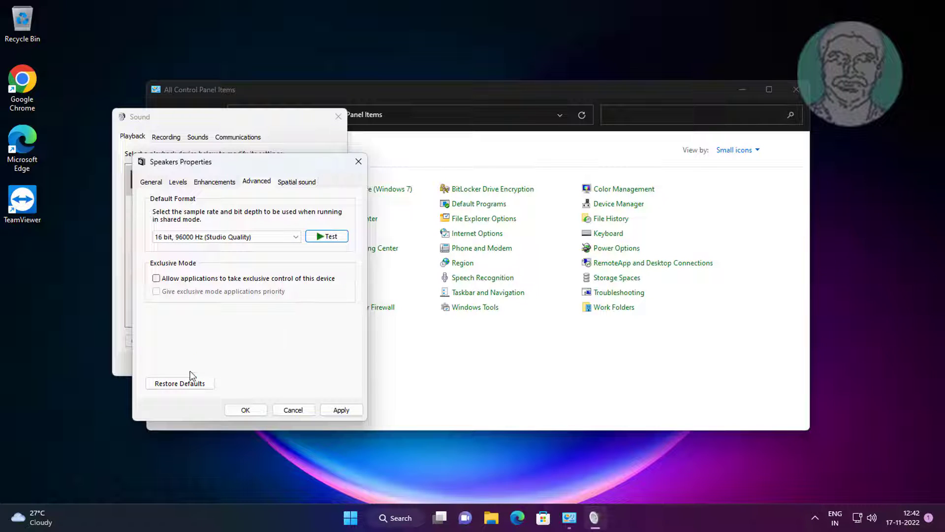
{"action": "left_click", "coordinate": [347, 412]}
{"action": "left_click", "coordinate": [245, 410]}
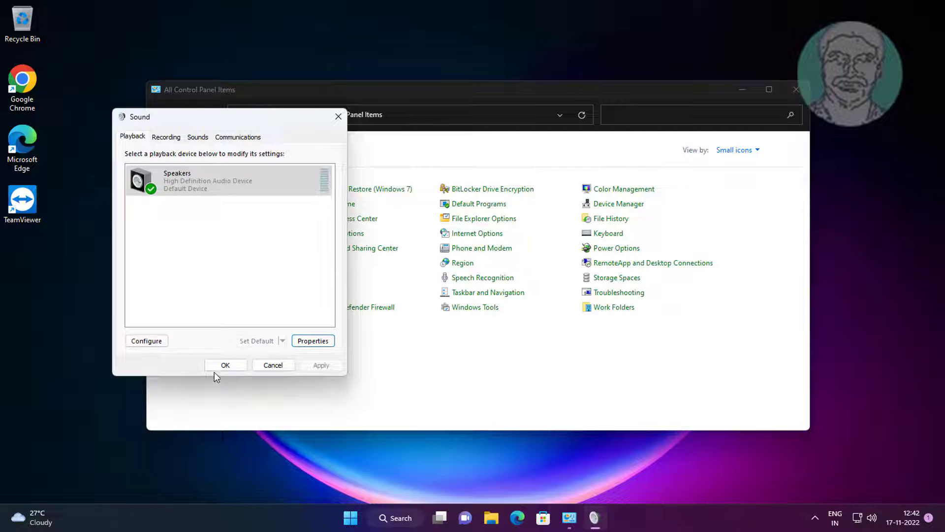
{"action": "left_click", "coordinate": [236, 366]}
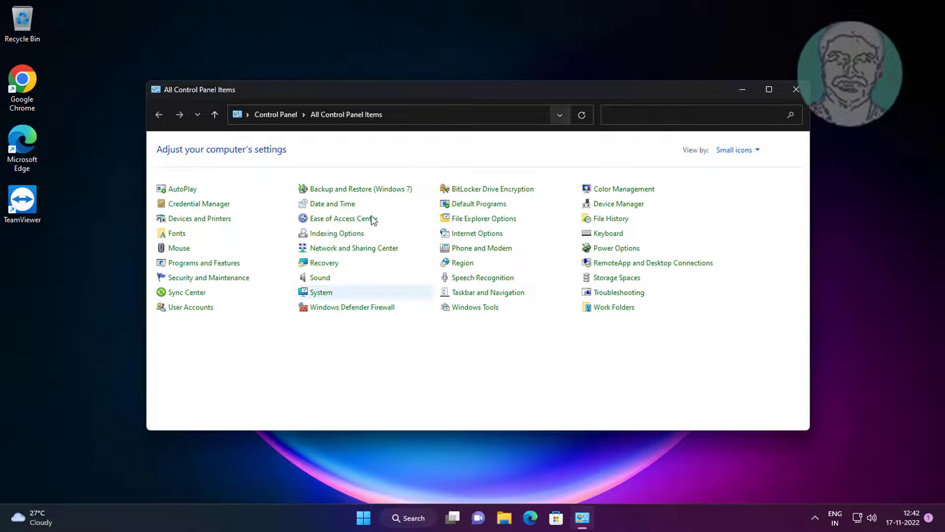
{"action": "left_click", "coordinate": [796, 91]}
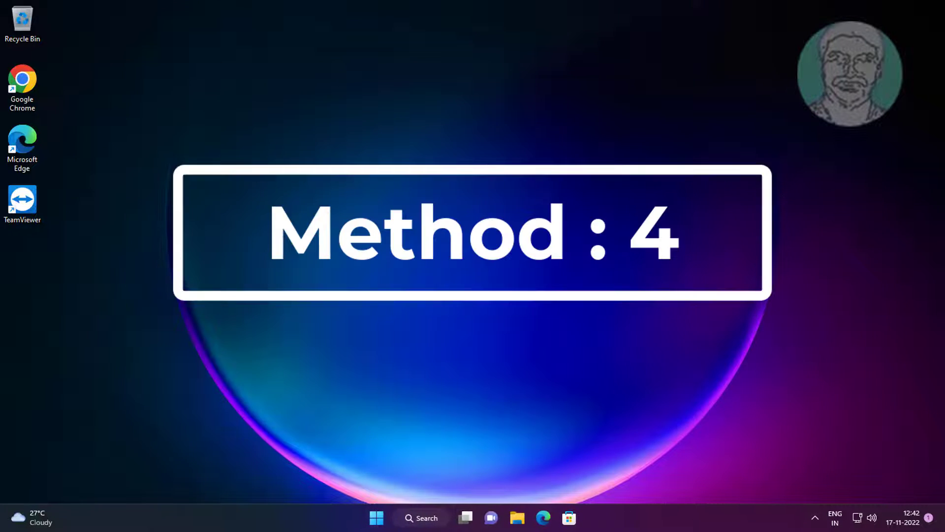
Open Device Manager and search automatically for an updated driver for the High Definition Audio Device under Sound, video and game controllers.
{"action": "right_click", "coordinate": [378, 517]}
{"action": "left_click", "coordinate": [125, 288]}
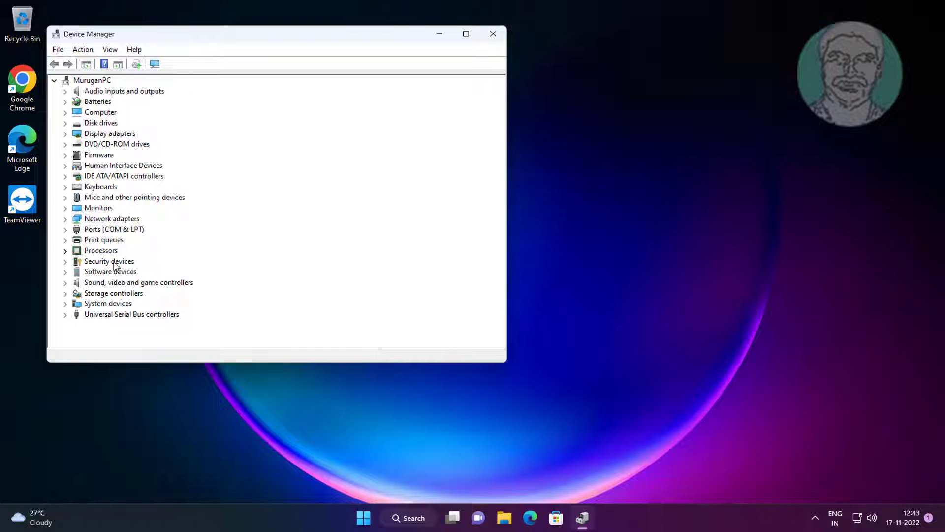
{"action": "left_click", "coordinate": [143, 284]}
{"action": "left_click", "coordinate": [65, 283]}
{"action": "left_click", "coordinate": [182, 294]}
{"action": "right_click", "coordinate": [182, 294]}
{"action": "left_click", "coordinate": [237, 302]}
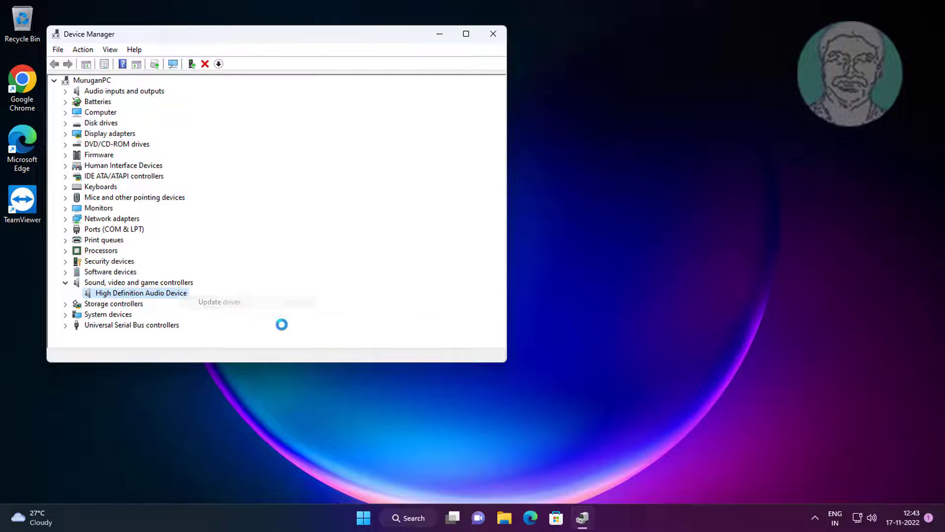
{"action": "left_click", "coordinate": [232, 186]}
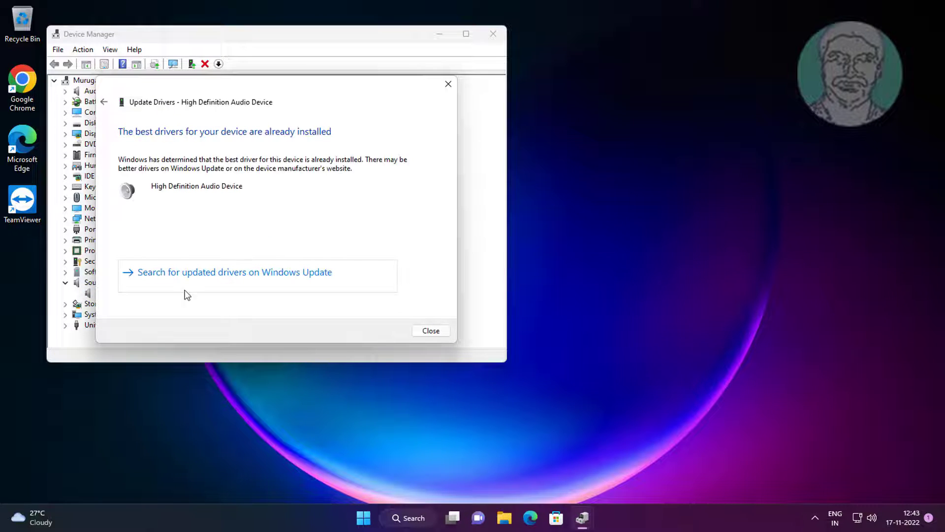
Check Windows Update for updated drivers from the driver update wizard, and close Settings and Device Manager.
{"action": "left_click", "coordinate": [272, 273]}
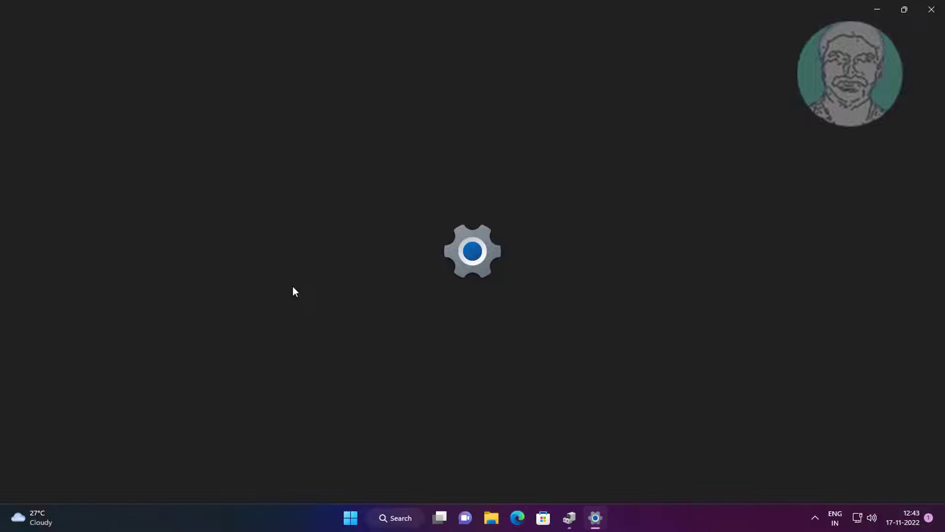
{"action": "left_click", "coordinate": [820, 98]}
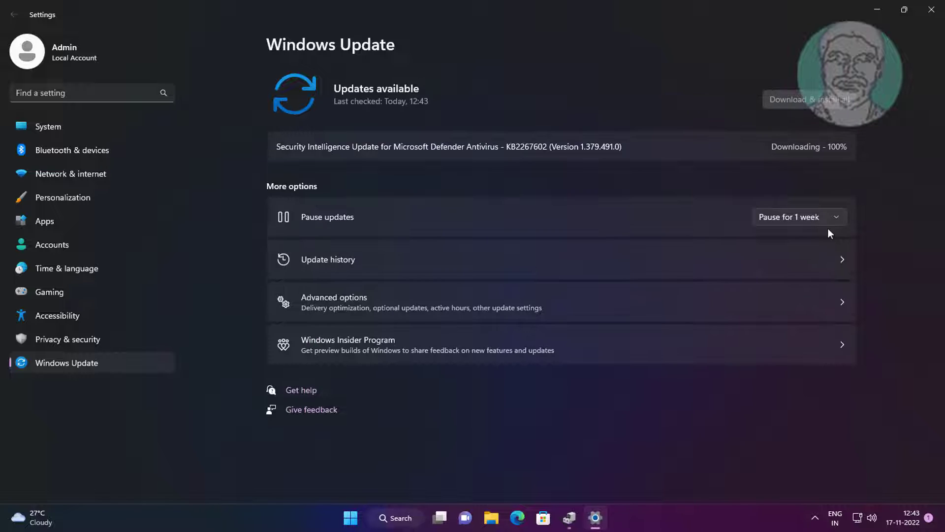
{"action": "left_click", "coordinate": [931, 7]}
{"action": "left_click", "coordinate": [495, 30]}
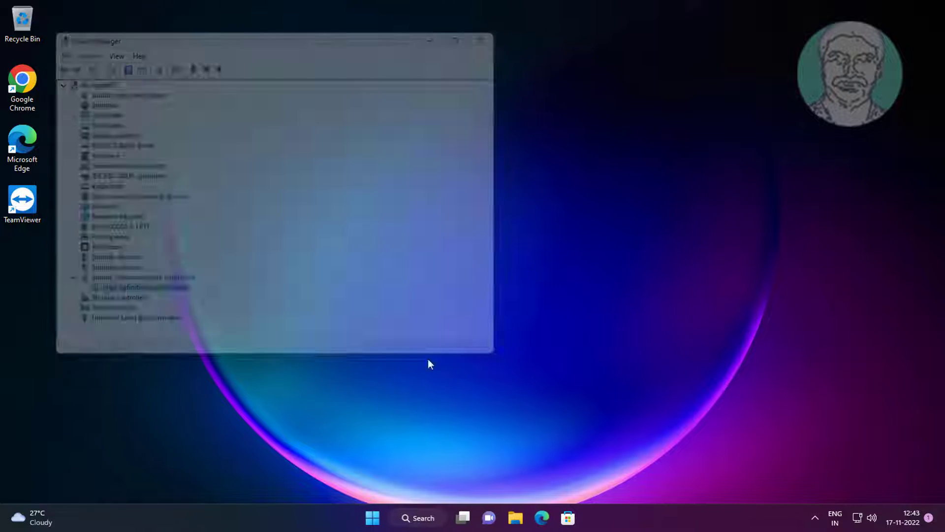
Reopen Device Manager and start a driver update for the High Definition Audio Device under Sound, video and game controllers.
{"action": "right_click", "coordinate": [379, 519]}
{"action": "left_click", "coordinate": [354, 262]}
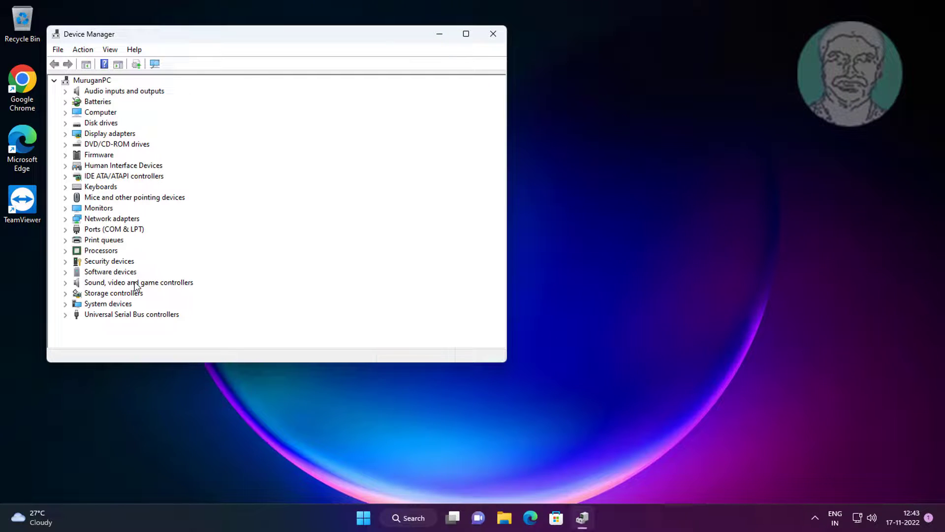
{"action": "left_click", "coordinate": [136, 283]}
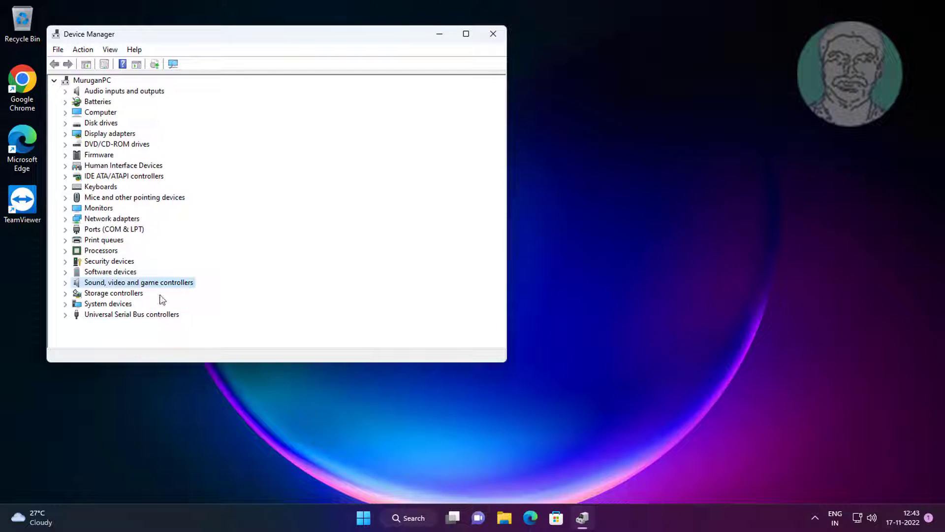
{"action": "left_click", "coordinate": [66, 283]}
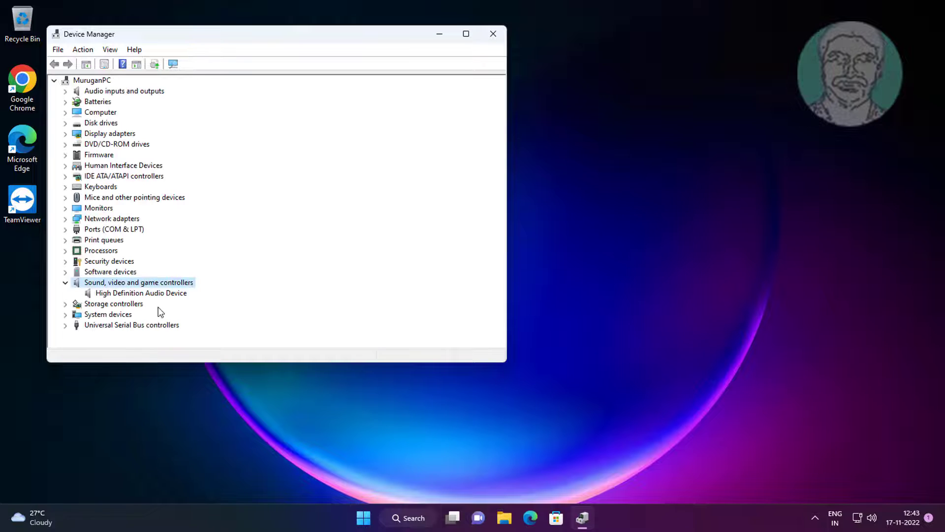
{"action": "left_click", "coordinate": [169, 293]}
{"action": "right_click", "coordinate": [170, 293]}
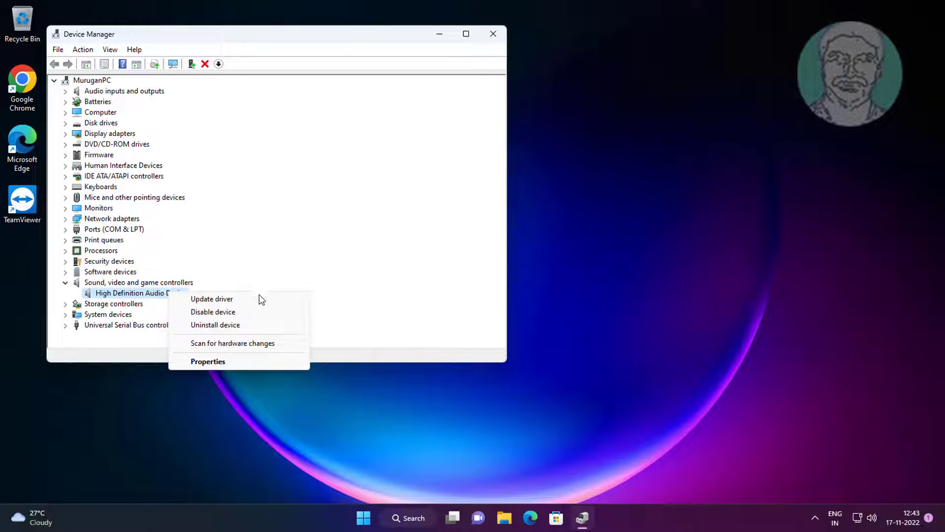
{"action": "left_click", "coordinate": [238, 300]}
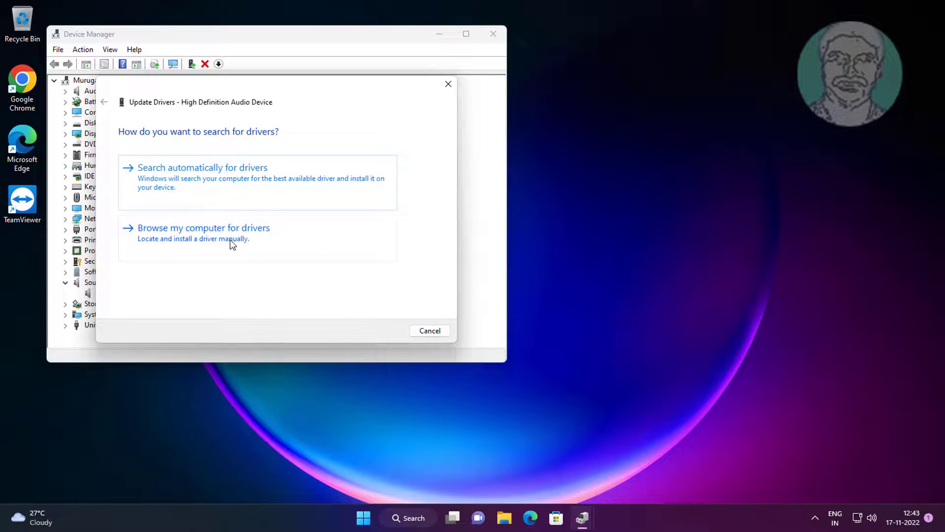
Install the High Definition Audio Device driver from the list of drivers available on the computer, and close the wizard and Device Manager.
{"action": "left_click", "coordinate": [229, 240]}
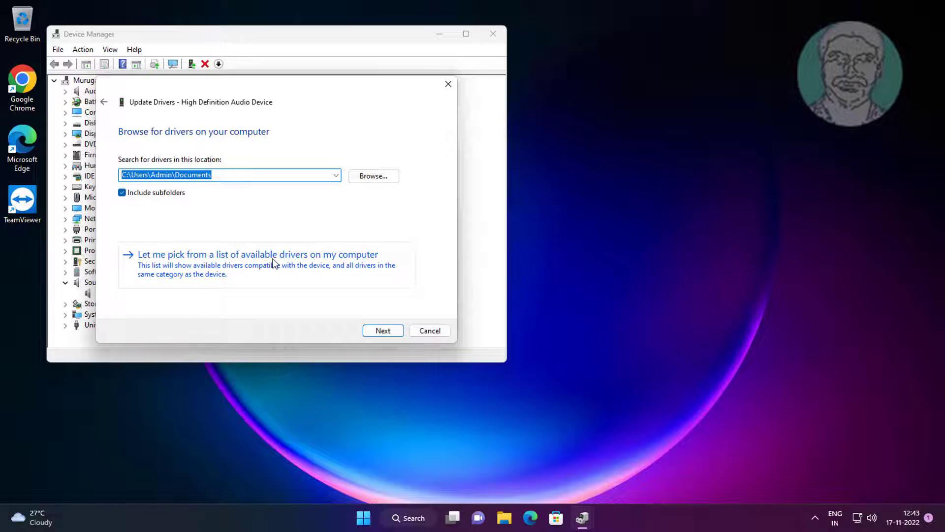
{"action": "left_click", "coordinate": [274, 261]}
{"action": "left_click", "coordinate": [210, 235]}
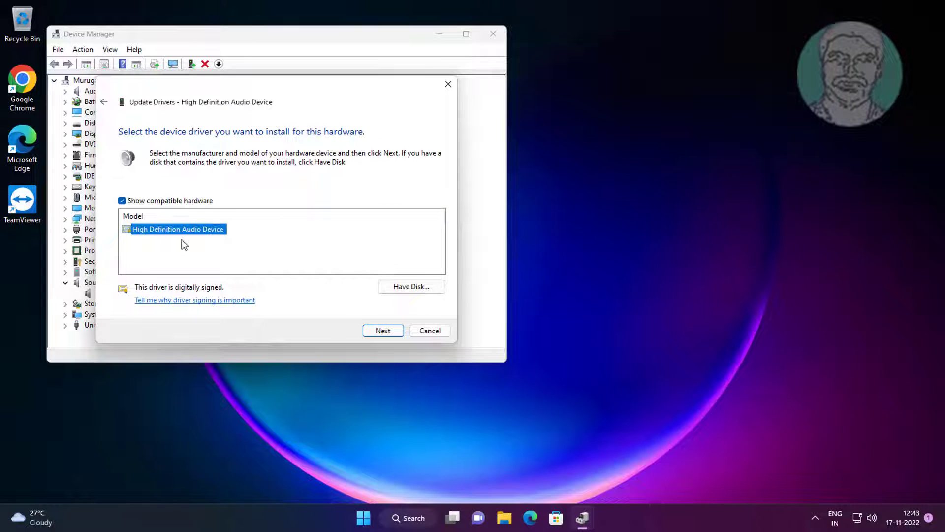
{"action": "left_click", "coordinate": [393, 333]}
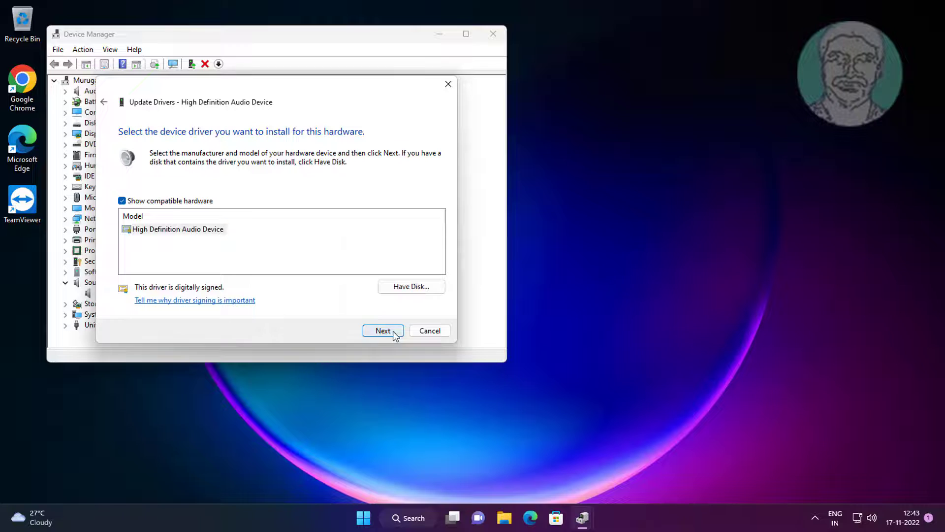
{"action": "left_click", "coordinate": [527, 315]}
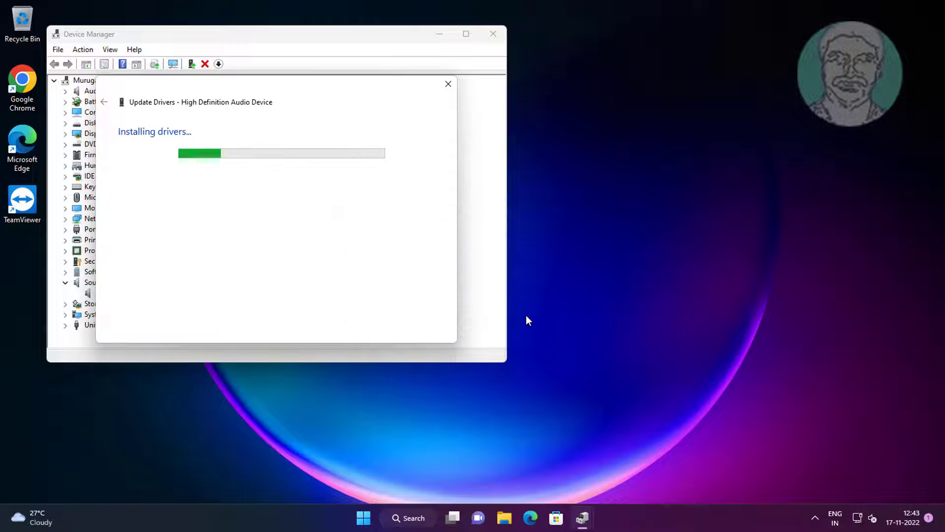
{"action": "left_click", "coordinate": [427, 332]}
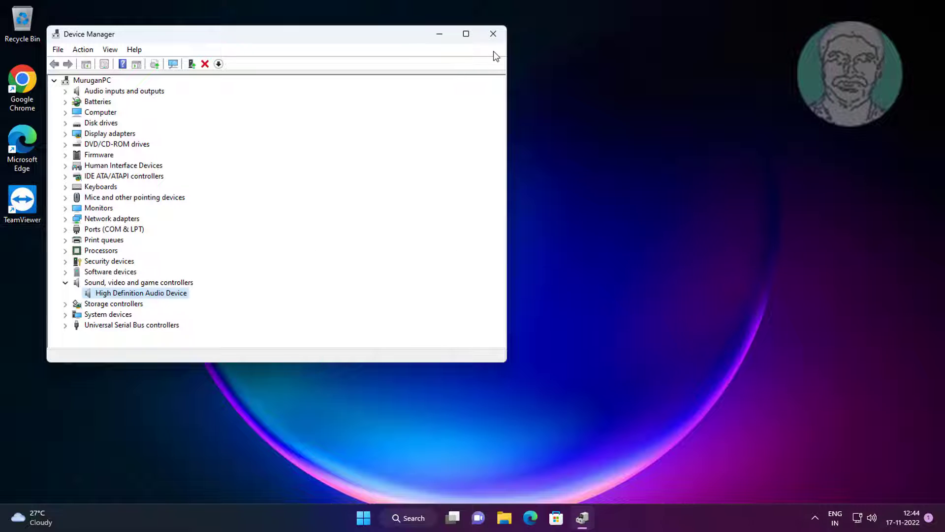
{"action": "left_click", "coordinate": [493, 34]}
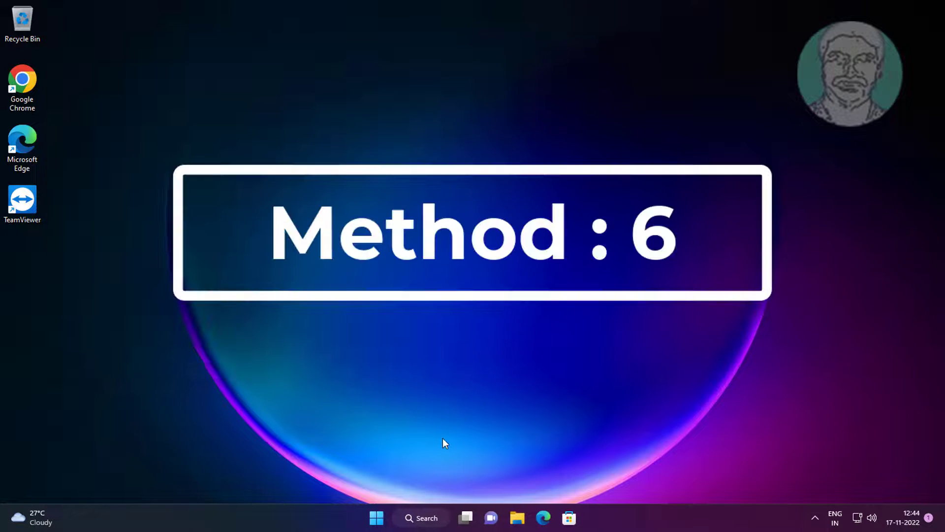
Open Device Manager and bring up the uninstall confirmation for the High Definition Audio Device.
{"action": "right_click", "coordinate": [377, 516]}
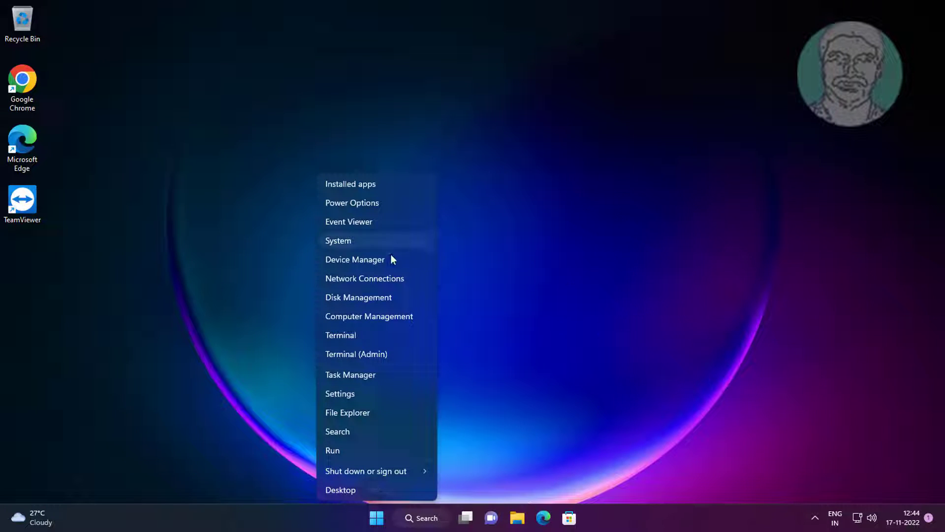
{"action": "left_click", "coordinate": [423, 260]}
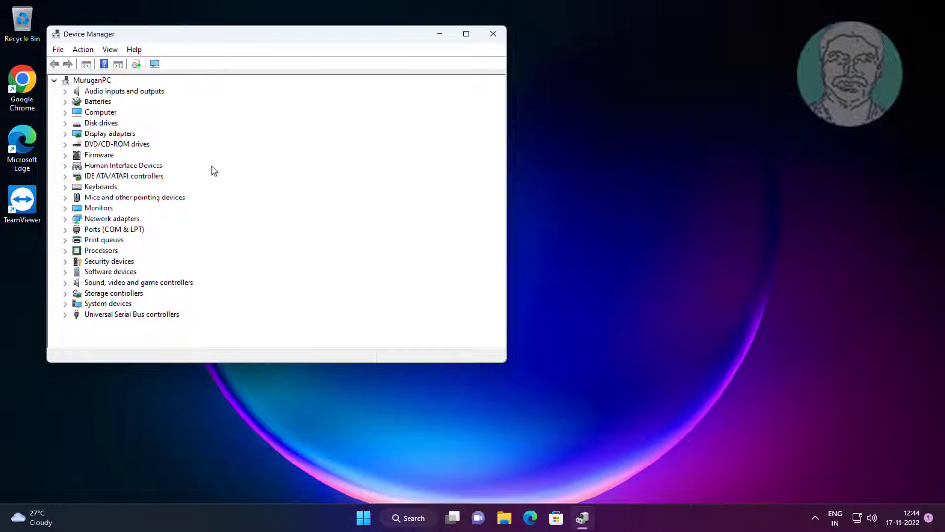
{"action": "double_click", "coordinate": [139, 282]}
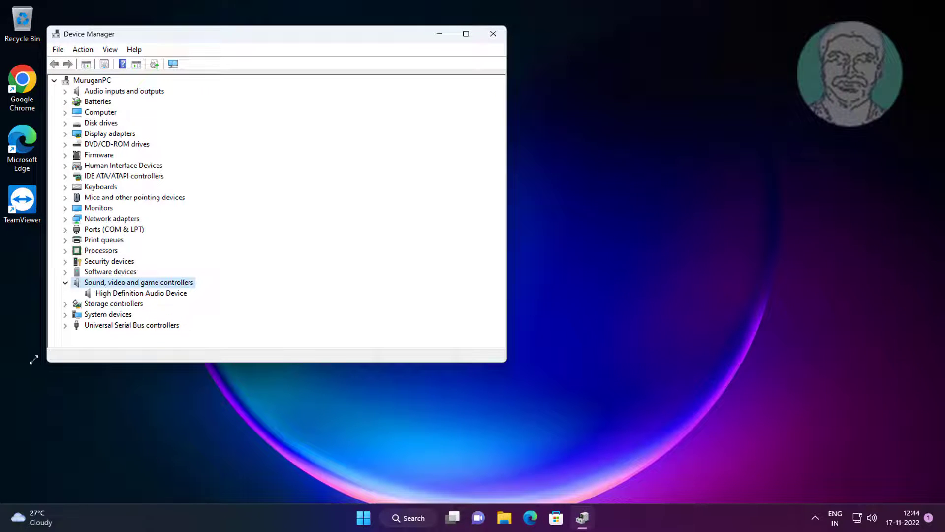
{"action": "left_click", "coordinate": [156, 293]}
{"action": "right_click", "coordinate": [184, 294]}
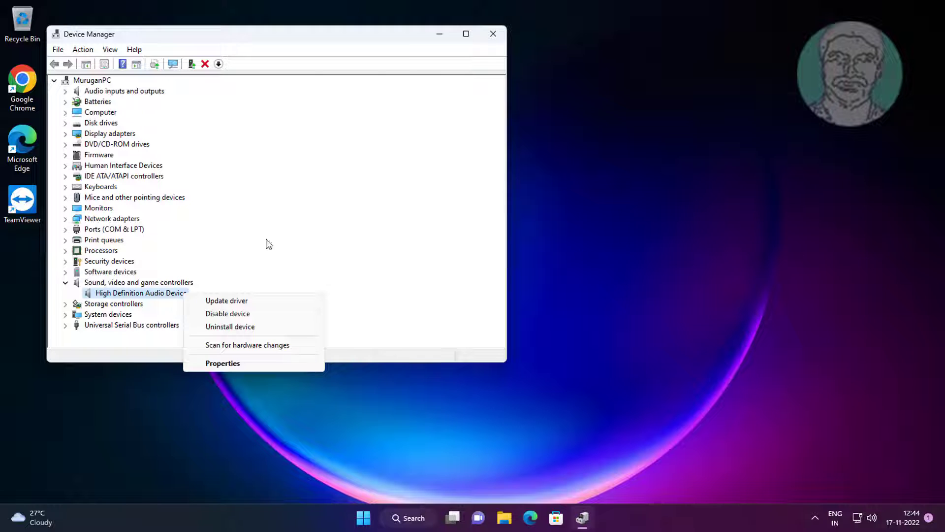
{"action": "left_click", "coordinate": [265, 324]}
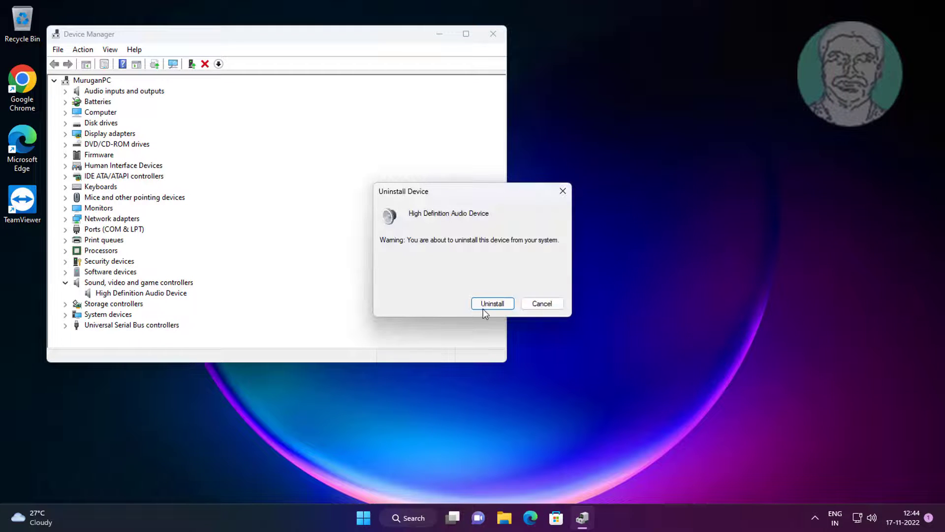
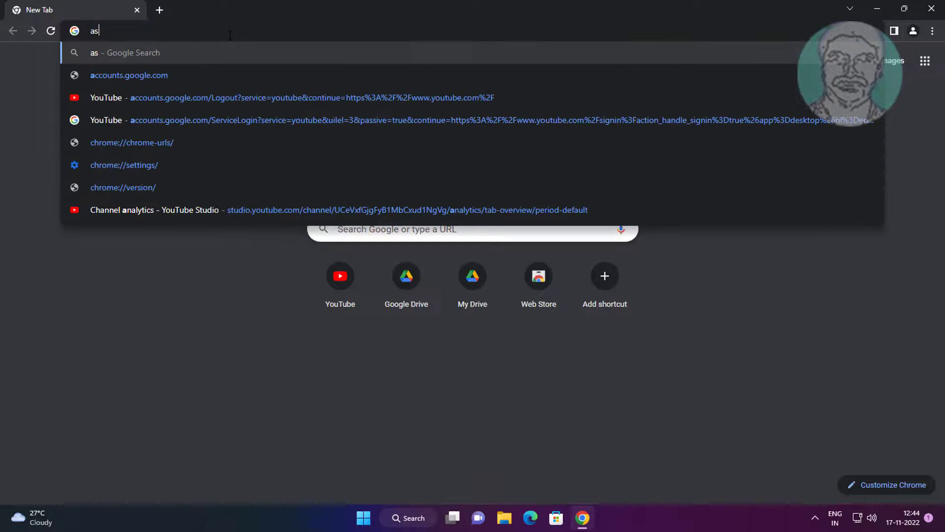
In Google Chrome, search for "asus support", open the Official Support | ASUS Global page and accept its cookies.
{"action": "type", "text": "s suppor"}
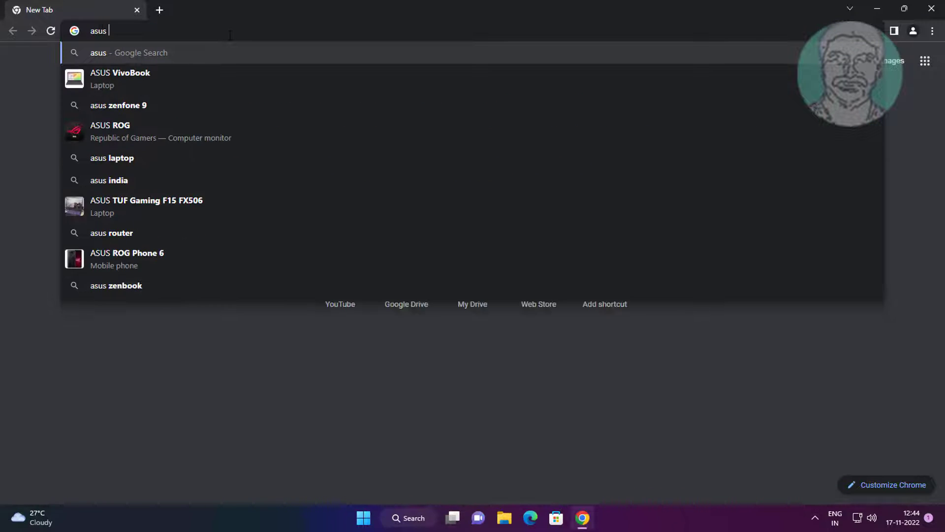
{"action": "key", "text": "Return"}
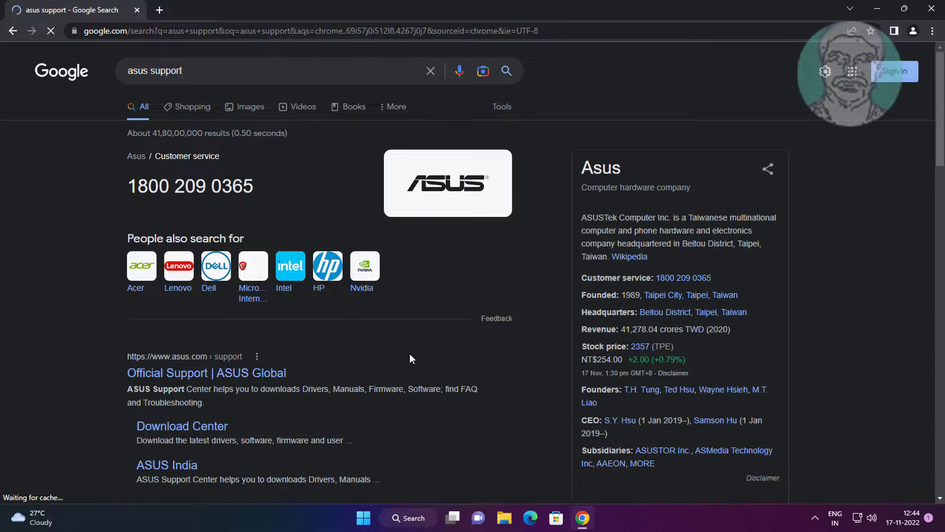
{"action": "scroll", "coordinate": [409, 353], "scroll_direction": "down", "scroll_amount": 1}
{"action": "left_click", "coordinate": [220, 320]}
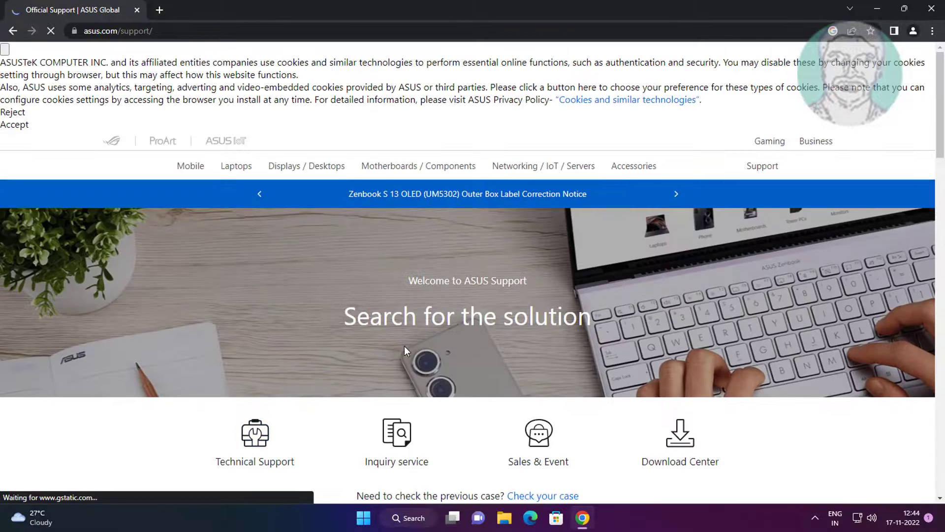
{"action": "scroll", "coordinate": [404, 346], "scroll_direction": "down", "scroll_amount": 4}
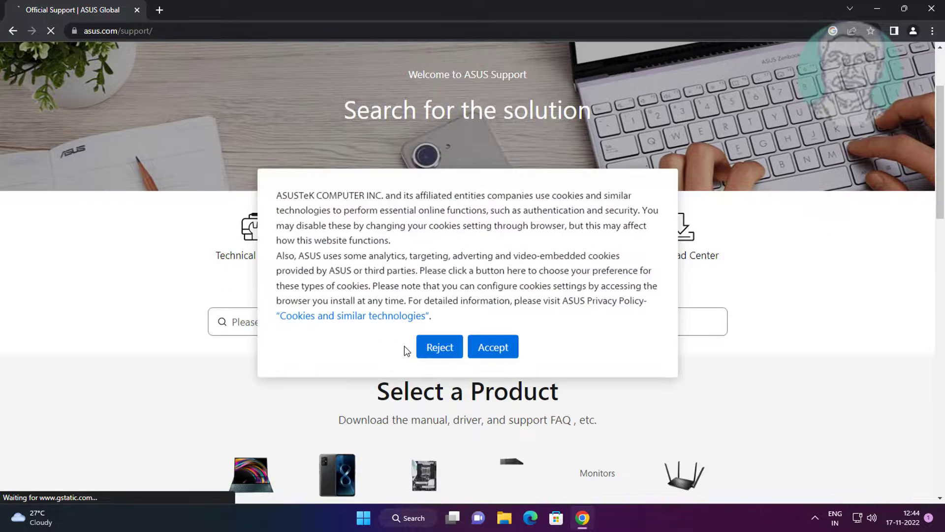
{"action": "left_click", "coordinate": [487, 351]}
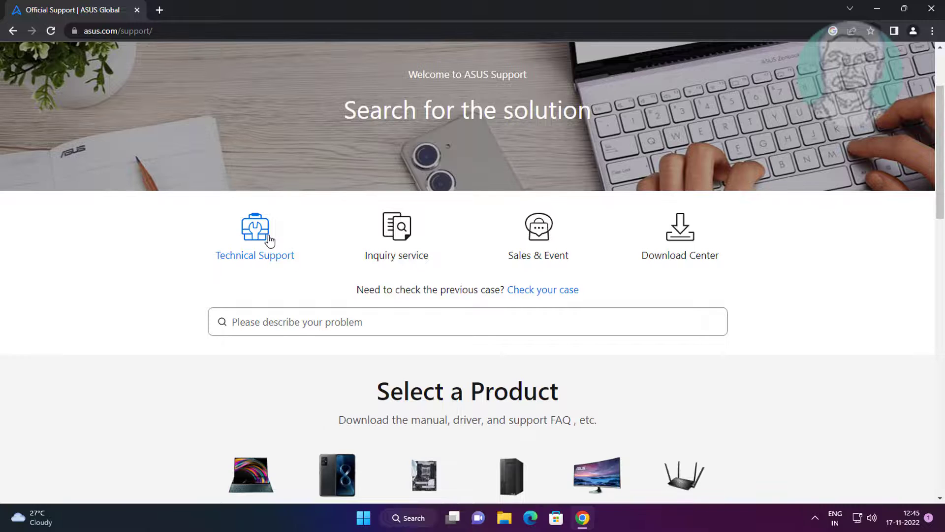
Choose laptops as the product, with ASUS TUF Gaming Series as the series and 2021 ASUS TUF Dash F15 as the model.
{"action": "scroll", "coordinate": [269, 239], "scroll_direction": "down", "scroll_amount": 6}
{"action": "left_click", "coordinate": [252, 204]}
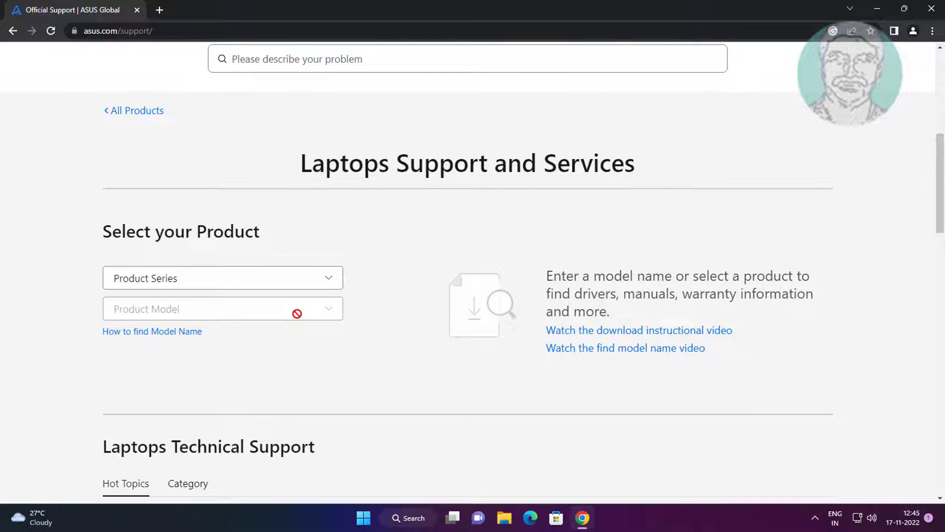
{"action": "left_click", "coordinate": [323, 280]}
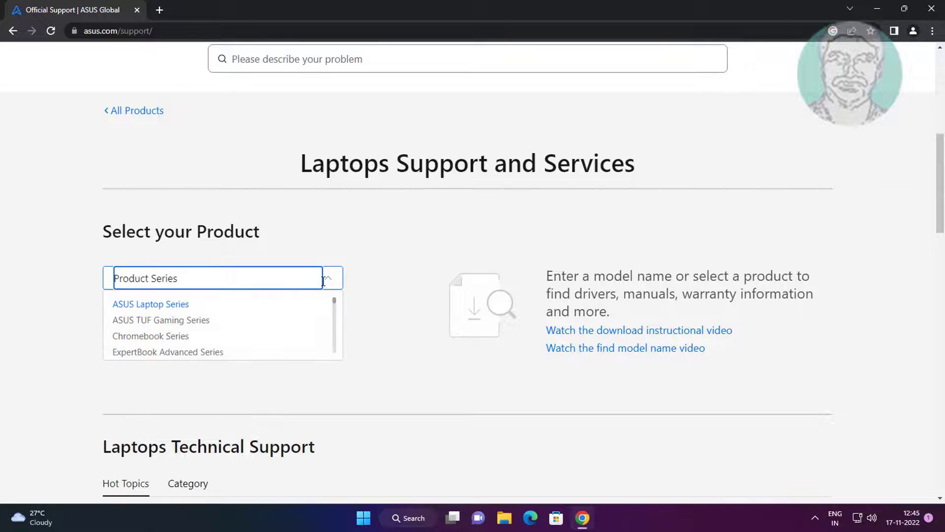
{"action": "left_click", "coordinate": [173, 321]}
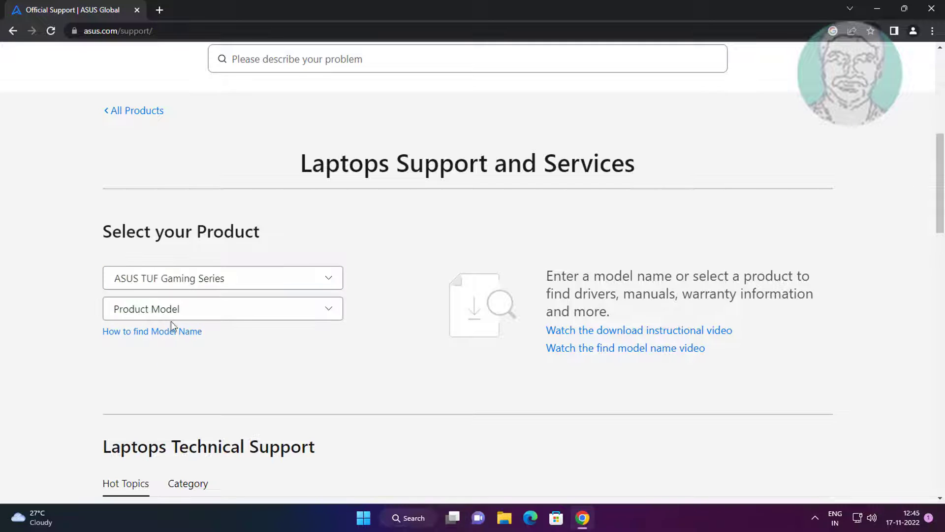
{"action": "left_click", "coordinate": [294, 309]}
{"action": "left_click", "coordinate": [193, 336]}
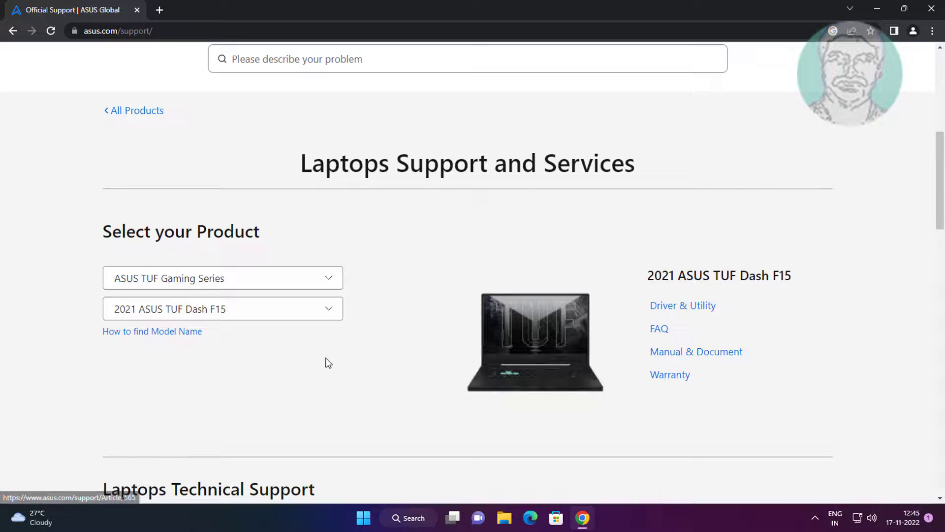
Open the Driver & Utility page of the 2021 ASUS TUF Dash F15 and view its BIOS model name choices.
{"action": "left_click", "coordinate": [679, 307]}
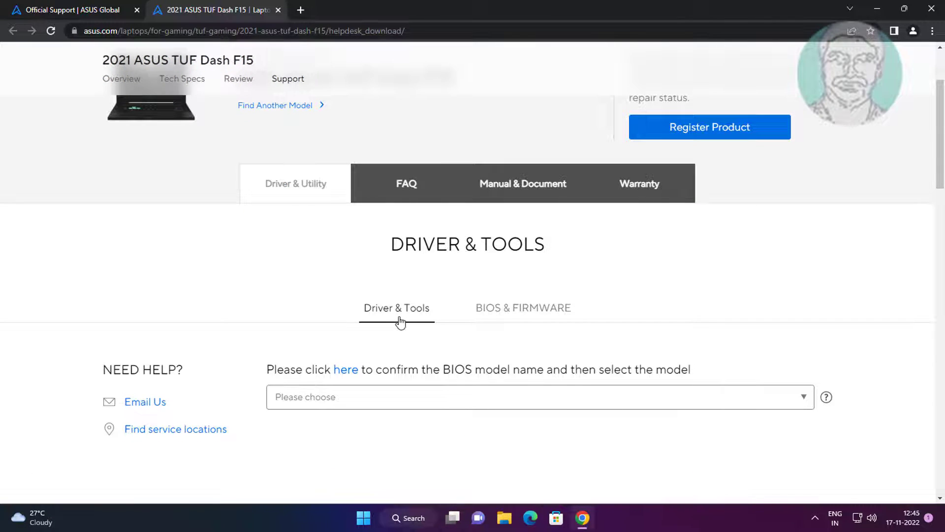
{"action": "left_click", "coordinate": [510, 396]}
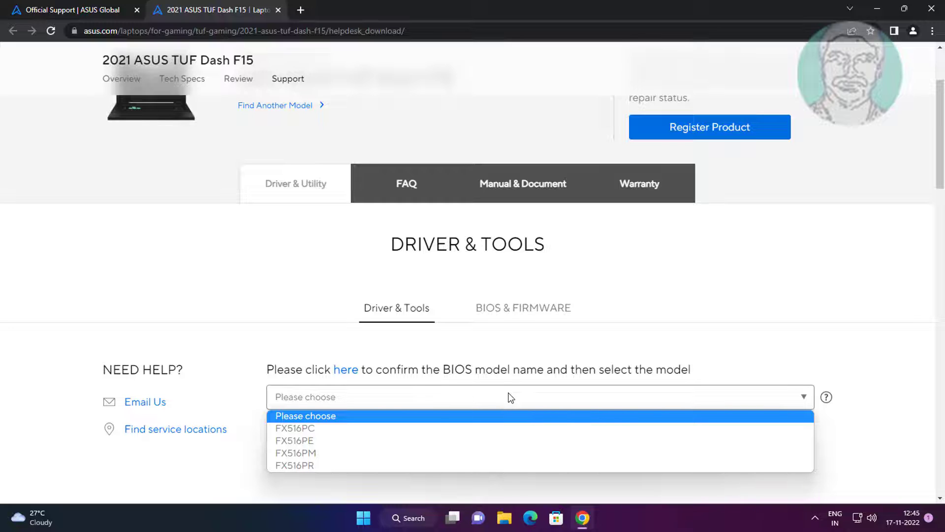
{"action": "left_click", "coordinate": [511, 397]}
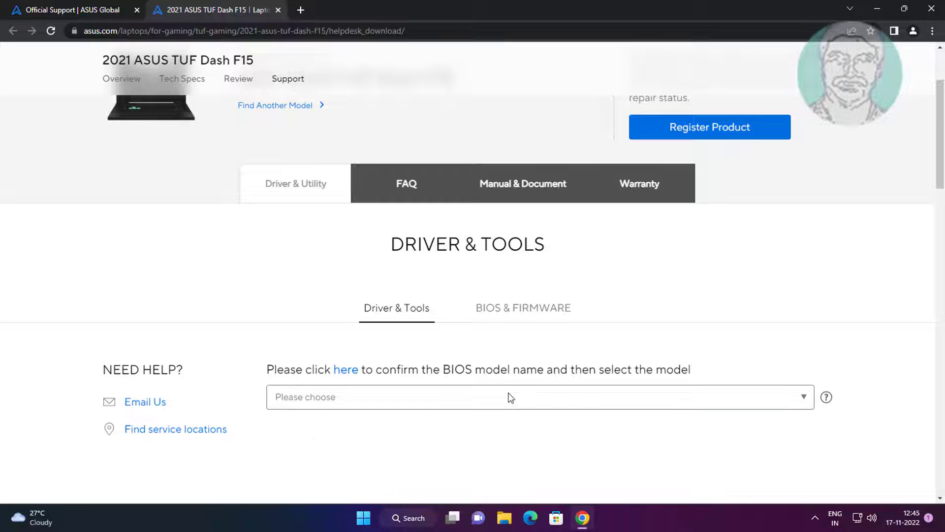
Select FX516PC as the BIOS model name and Windows 11 64-bit as the operating system for the drivers.
{"action": "left_click", "coordinate": [510, 397]}
{"action": "left_click", "coordinate": [302, 429]}
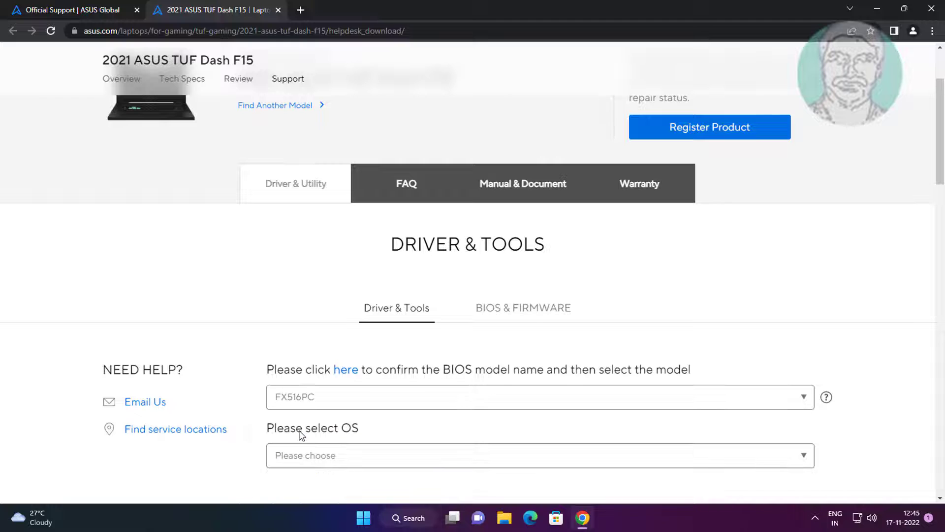
{"action": "scroll", "coordinate": [512, 374], "scroll_direction": "down", "scroll_amount": 3}
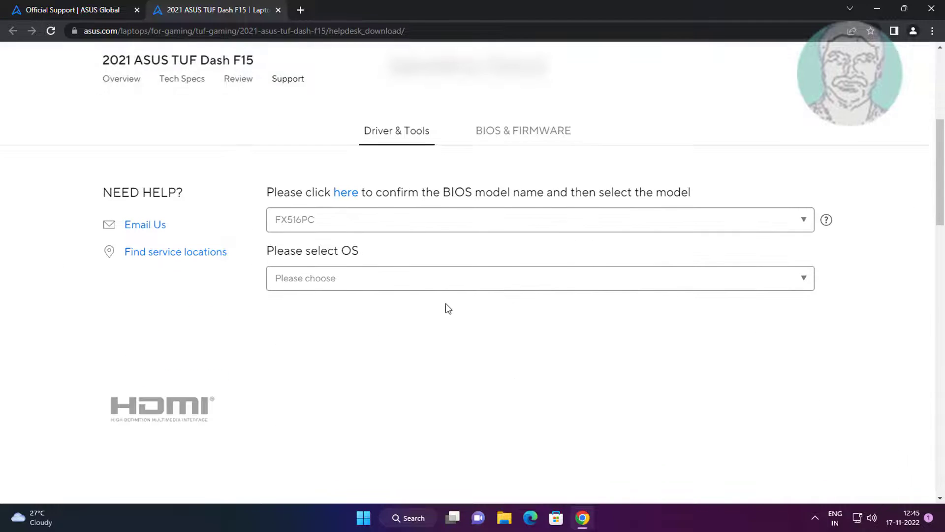
{"action": "left_click", "coordinate": [426, 289]}
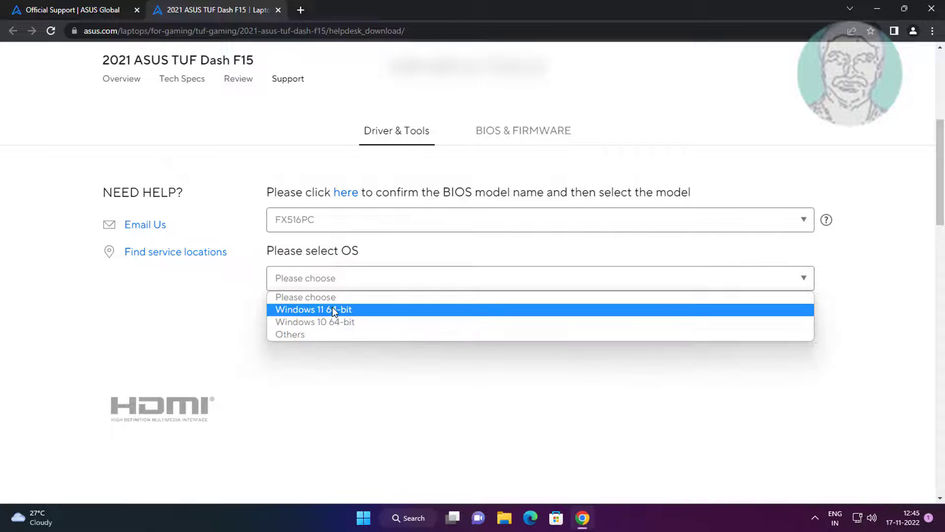
{"action": "left_click", "coordinate": [332, 307]}
Download the Realtek Audio driver version V6.0.9336.1 from the Audio section and launch its installer, minimizing the browser.
{"action": "scroll", "coordinate": [531, 395], "scroll_direction": "down", "scroll_amount": 2}
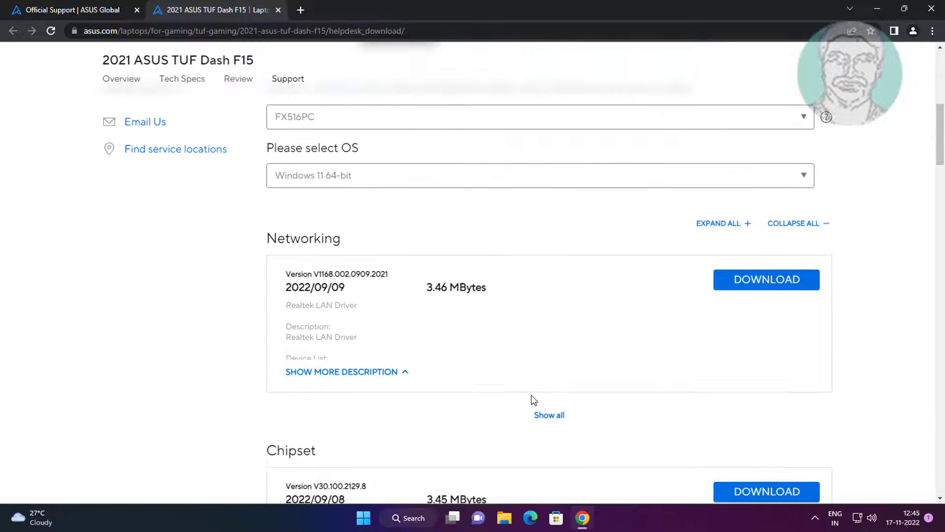
{"action": "scroll", "coordinate": [472, 363], "scroll_direction": "down", "scroll_amount": 3}
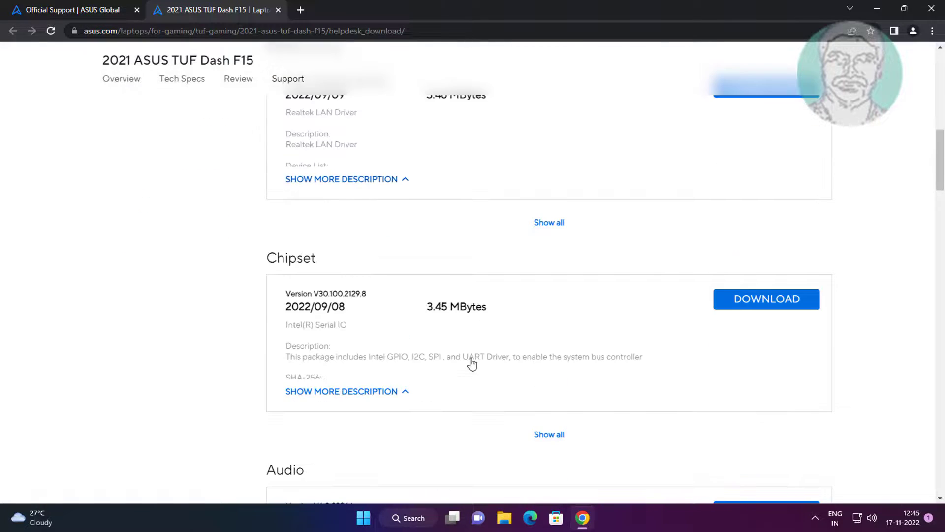
{"action": "scroll", "coordinate": [471, 359], "scroll_direction": "down", "scroll_amount": 4}
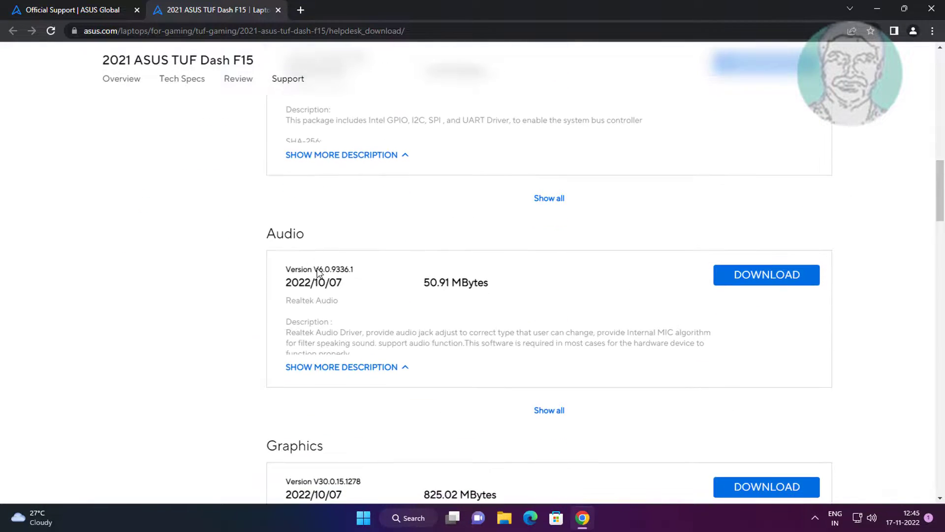
{"action": "double_click", "coordinate": [295, 231]}
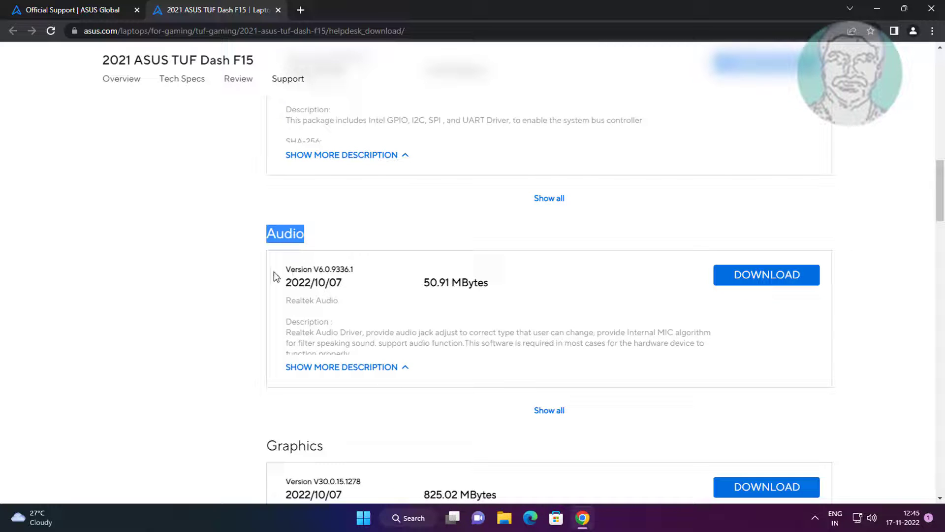
{"action": "left_click", "coordinate": [760, 275]}
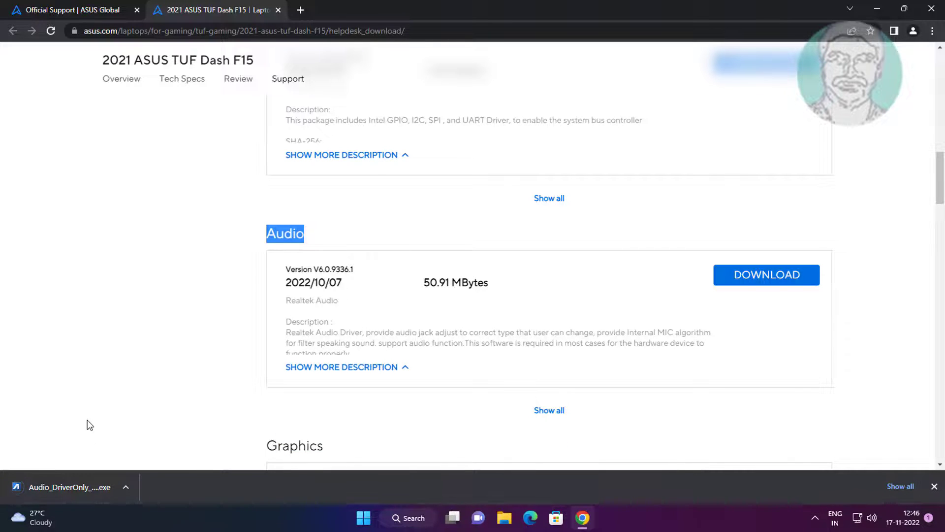
{"action": "left_click", "coordinate": [67, 488]}
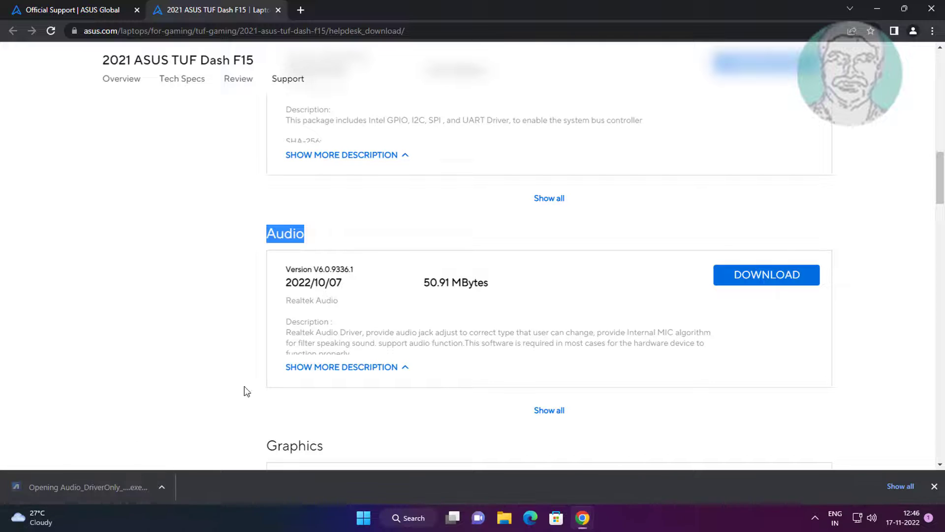
{"action": "left_click", "coordinate": [876, 8]}
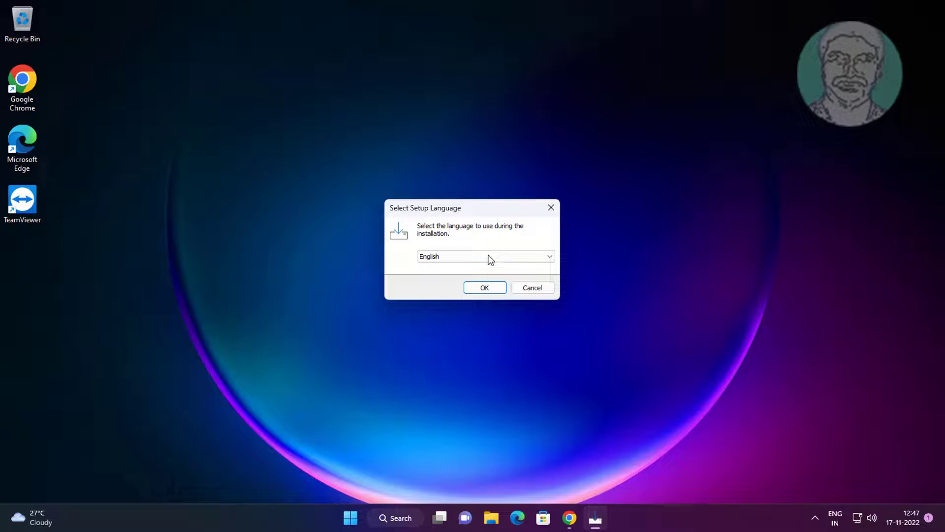
Install Realtek Audio in English, accepting the license agreement and keeping the Install option, and finish setup by restarting the computer immediately.
{"action": "left_click", "coordinate": [484, 289]}
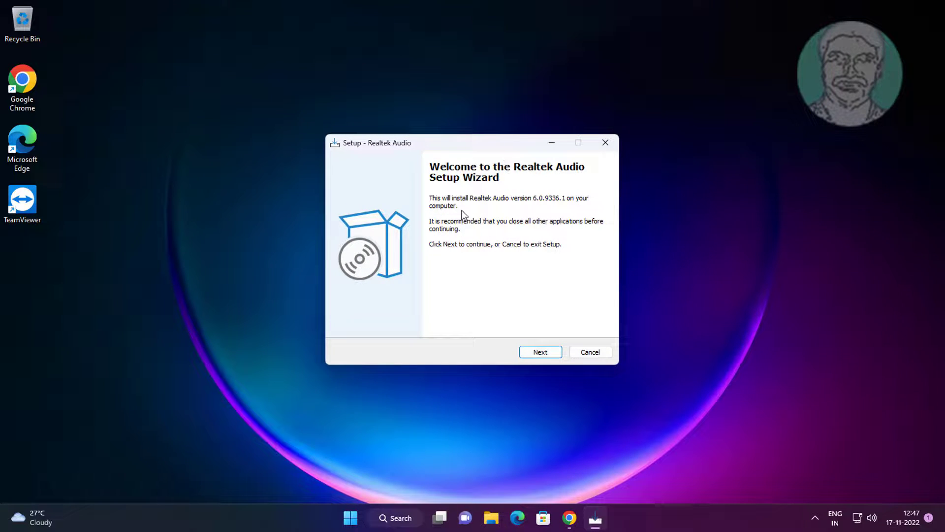
{"action": "left_click", "coordinate": [541, 353]}
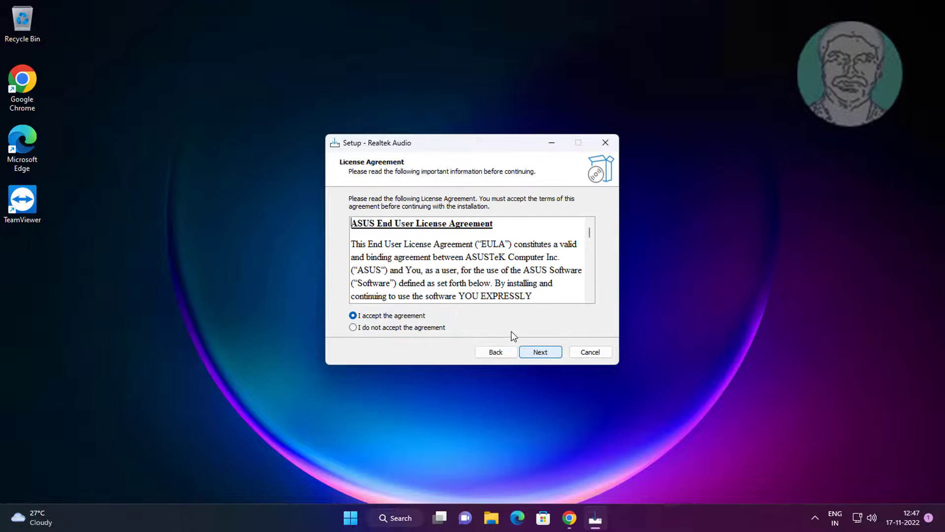
{"action": "left_click", "coordinate": [537, 355]}
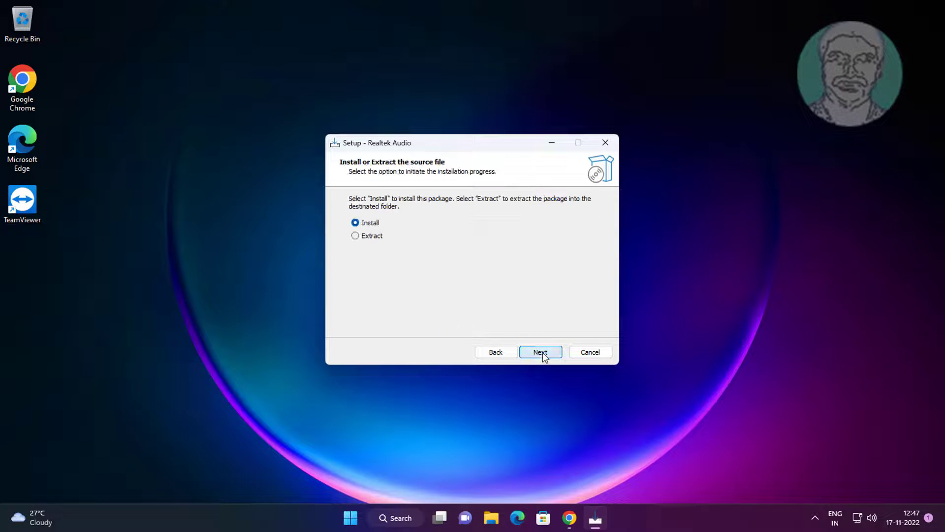
{"action": "left_click", "coordinate": [539, 353]}
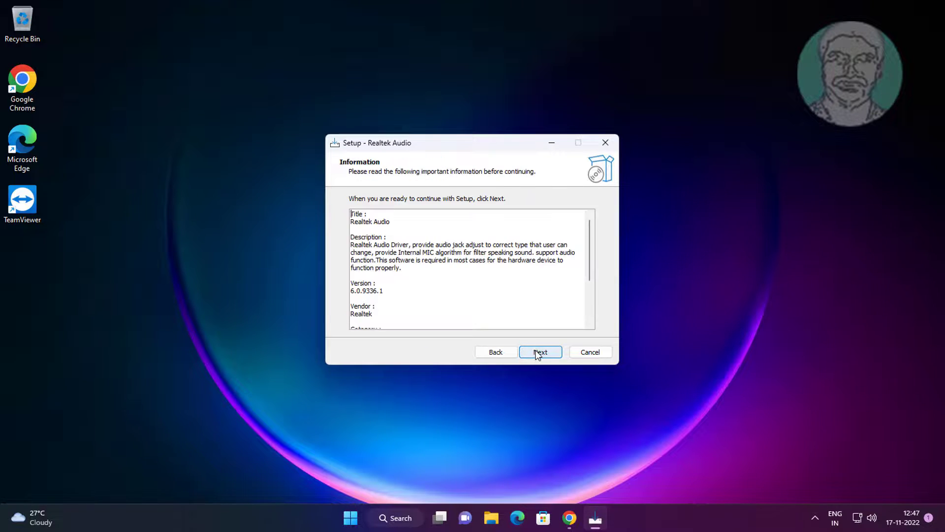
{"action": "left_click", "coordinate": [540, 353]}
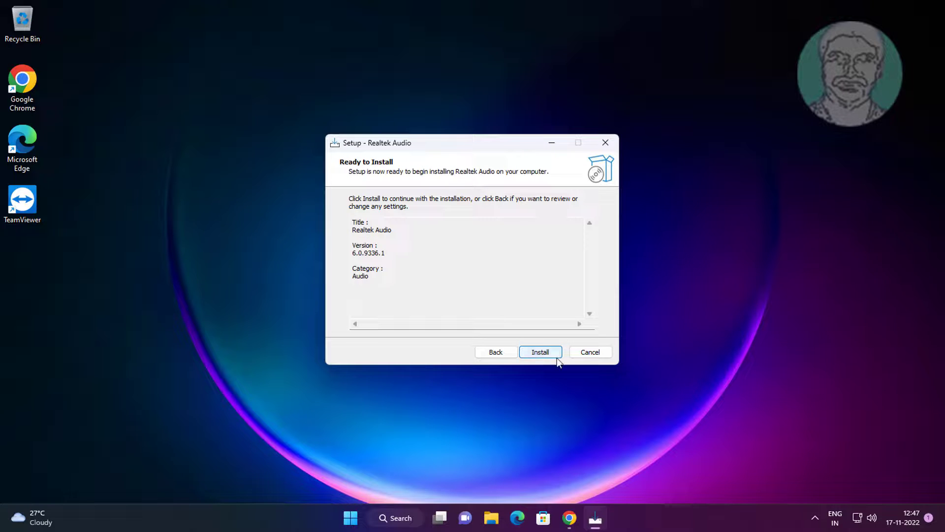
{"action": "left_click", "coordinate": [551, 353]}
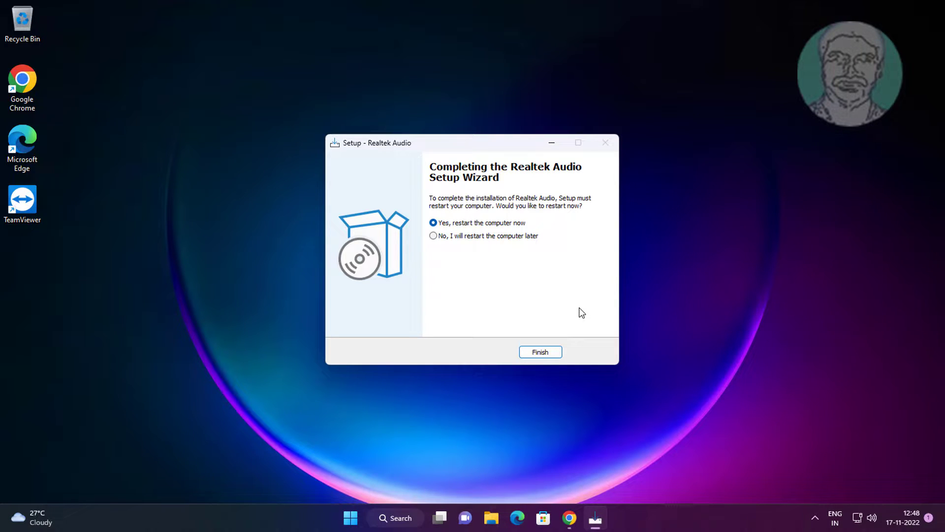
{"action": "left_click", "coordinate": [551, 356]}
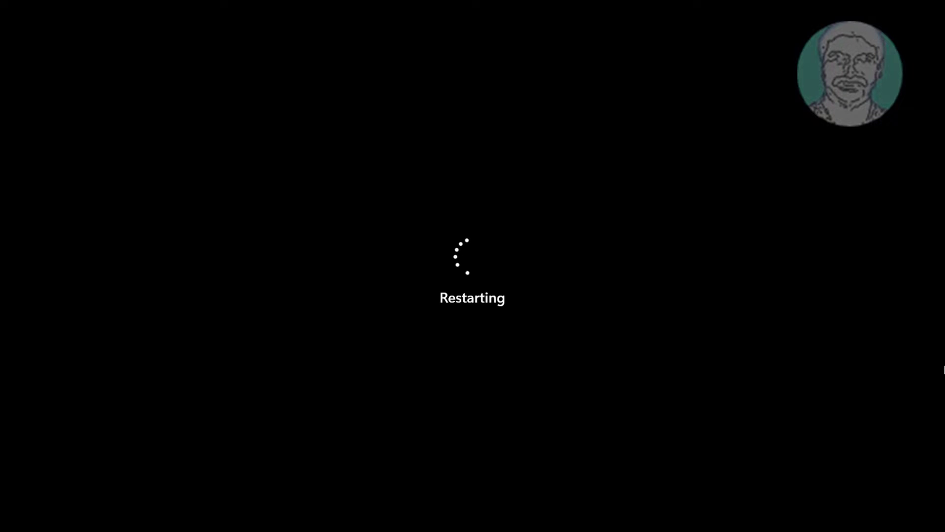